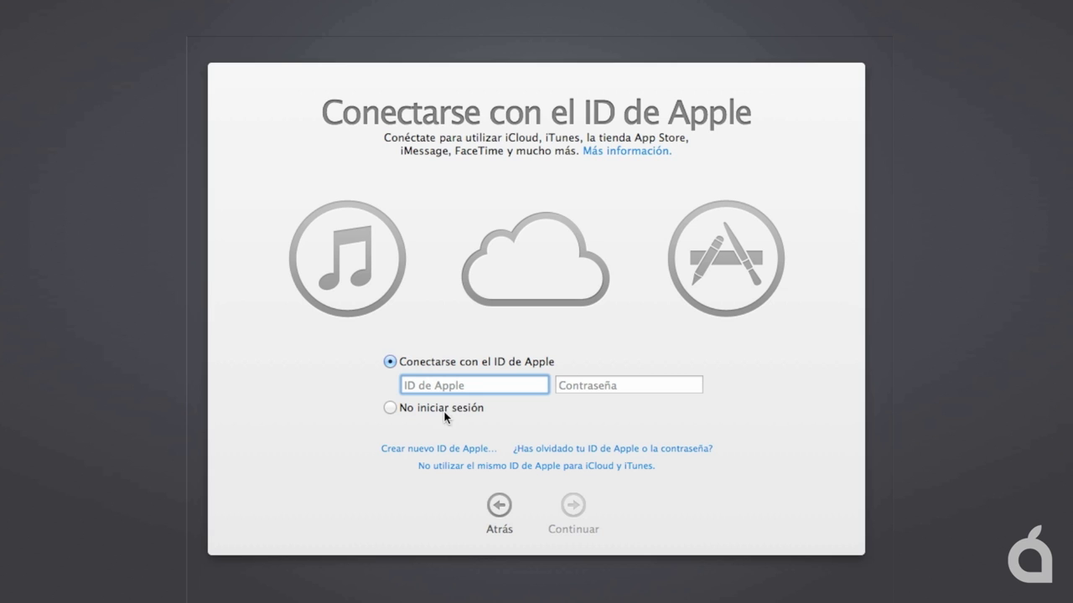
Start creating a new Apple ID and enter the date of birth.
{"action": "left_click", "coordinate": [448, 454]}
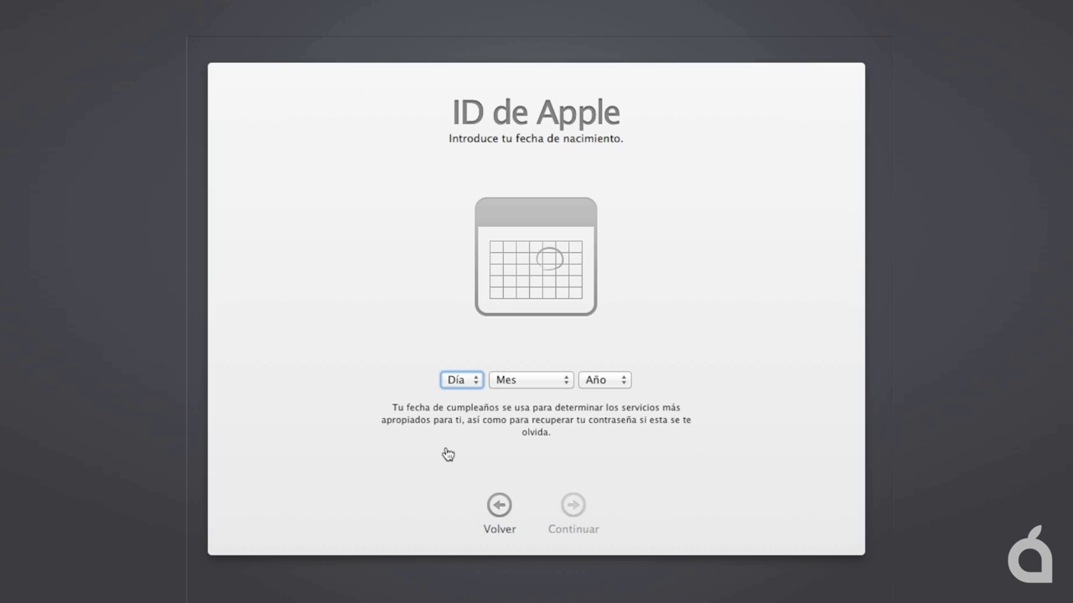
{"action": "left_click", "coordinate": [463, 381]}
{"action": "left_click", "coordinate": [460, 485]}
{"action": "left_click", "coordinate": [517, 380]}
{"action": "left_click", "coordinate": [518, 422]}
{"action": "left_click", "coordinate": [589, 381]}
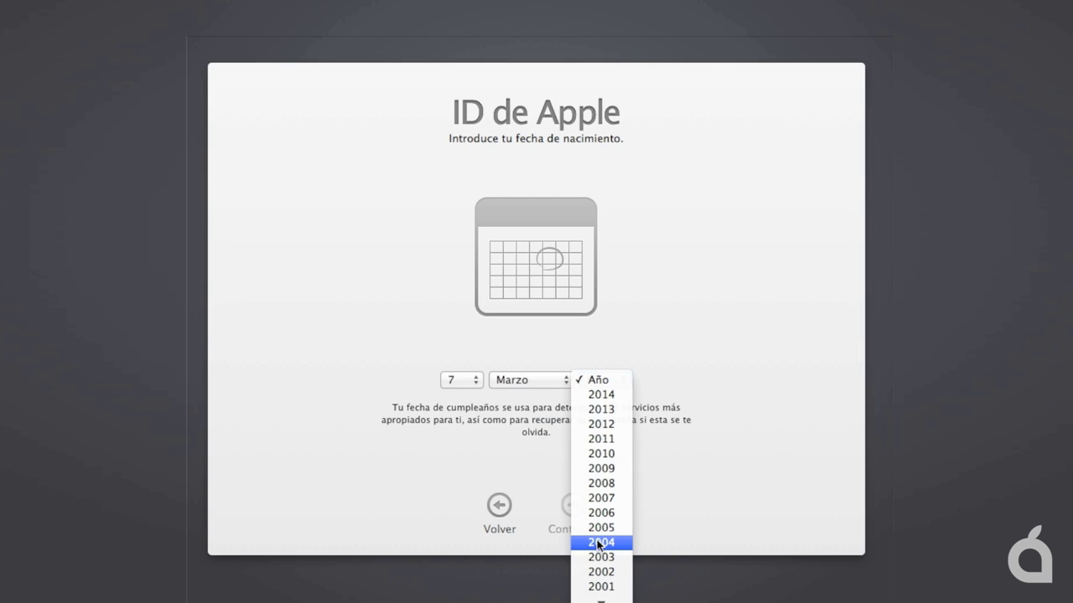
{"action": "scroll", "coordinate": [591, 537], "scroll_direction": "down", "scroll_amount": 15}
{"action": "scroll", "coordinate": [605, 248], "scroll_direction": "up", "scroll_amount": 10}
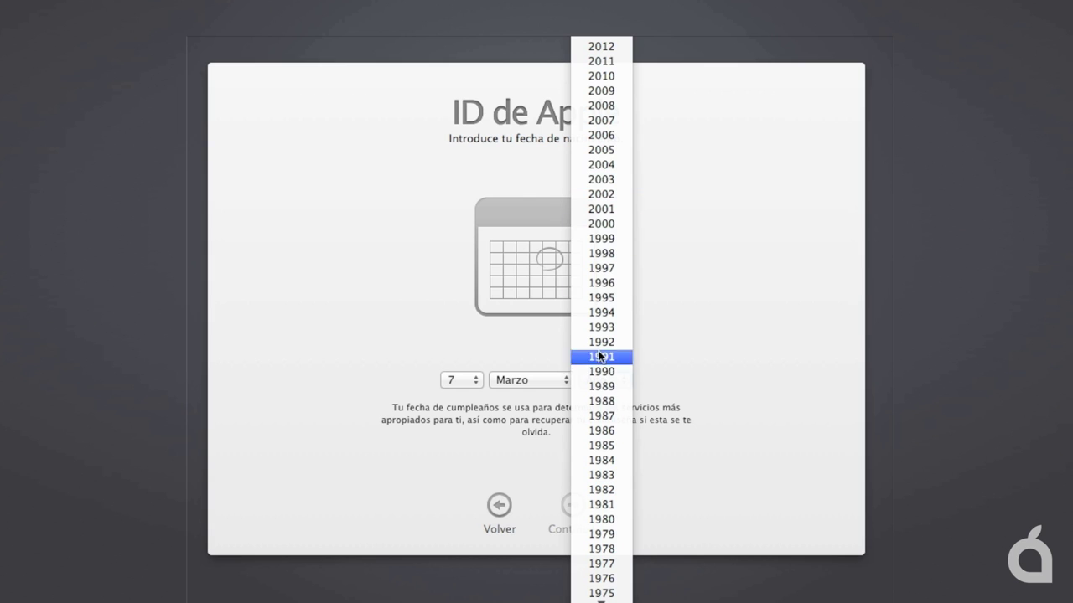
{"action": "left_click", "coordinate": [600, 416]}
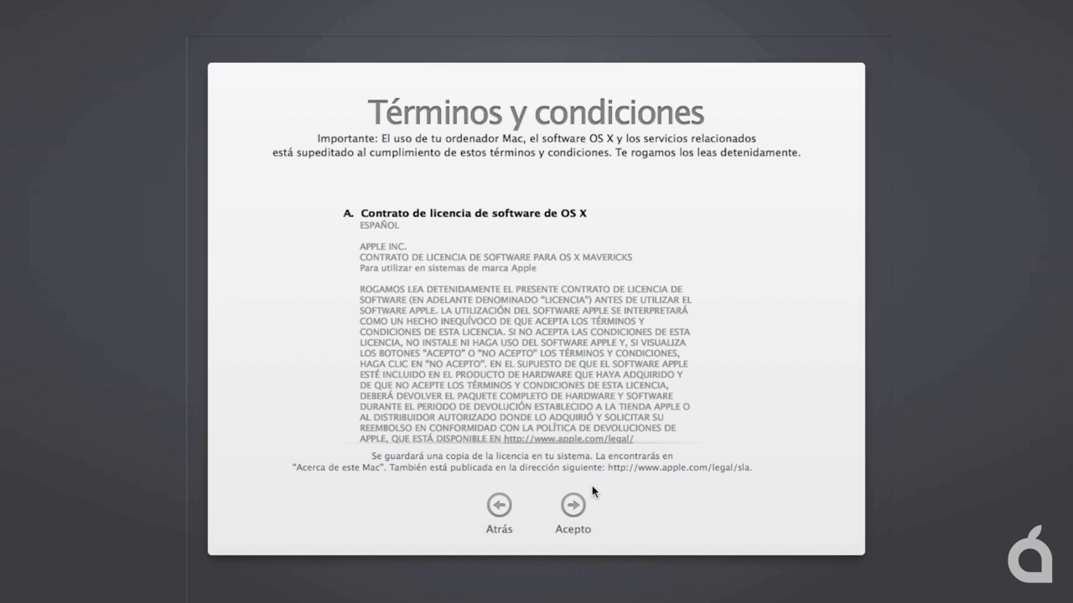
Accept the OS X software licence terms and confirm the agreement.
{"action": "left_click", "coordinate": [573, 505]}
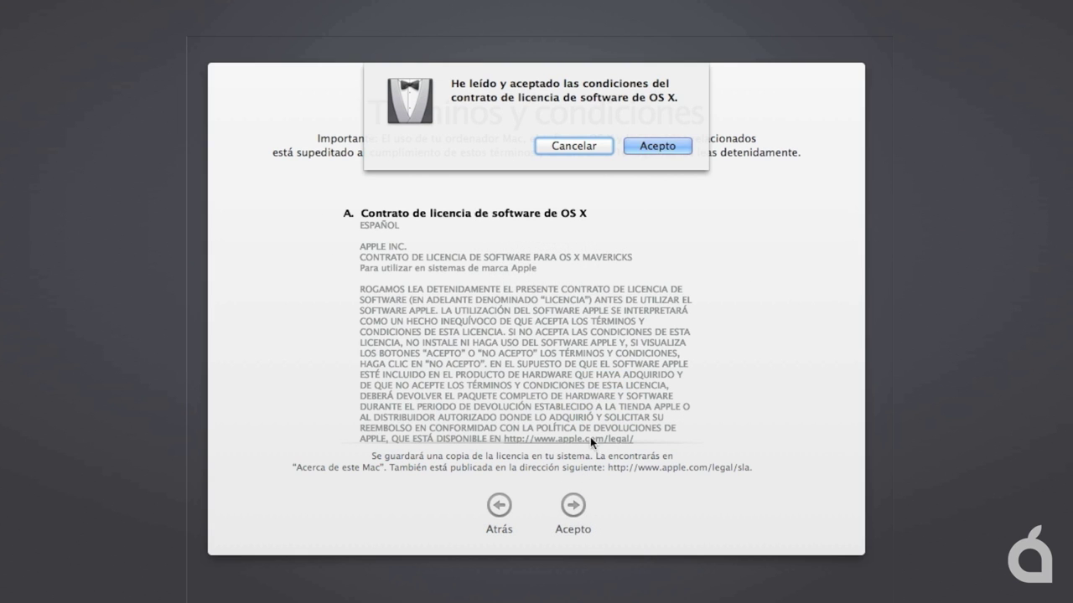
{"action": "left_click", "coordinate": [647, 146]}
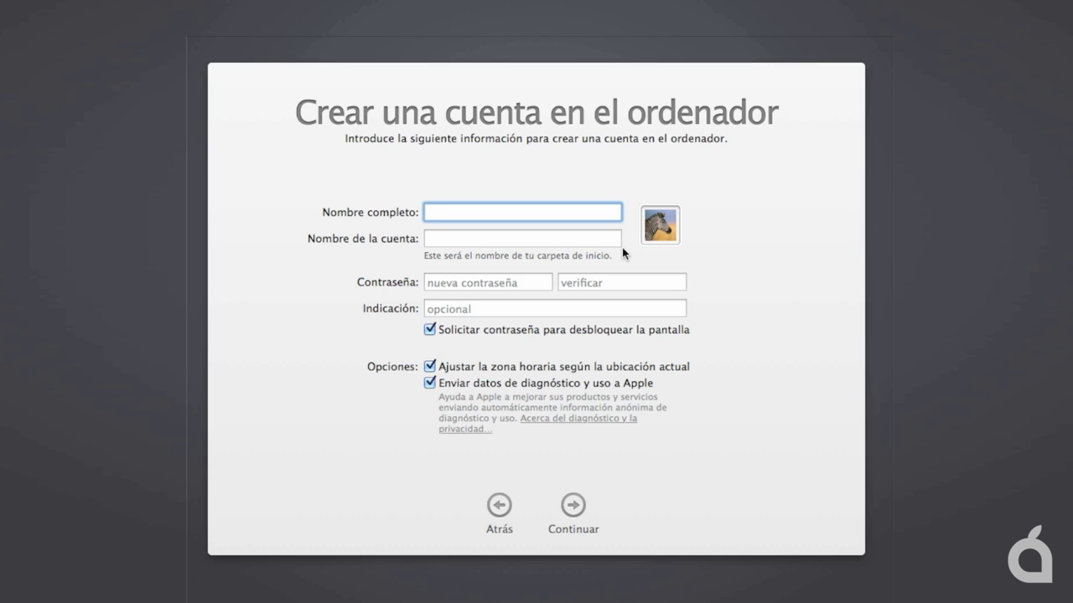
Create the computer account with full name Applesfera and account name applesfera, entering and verifying its new password.
{"action": "type", "text": "Applesfera"}
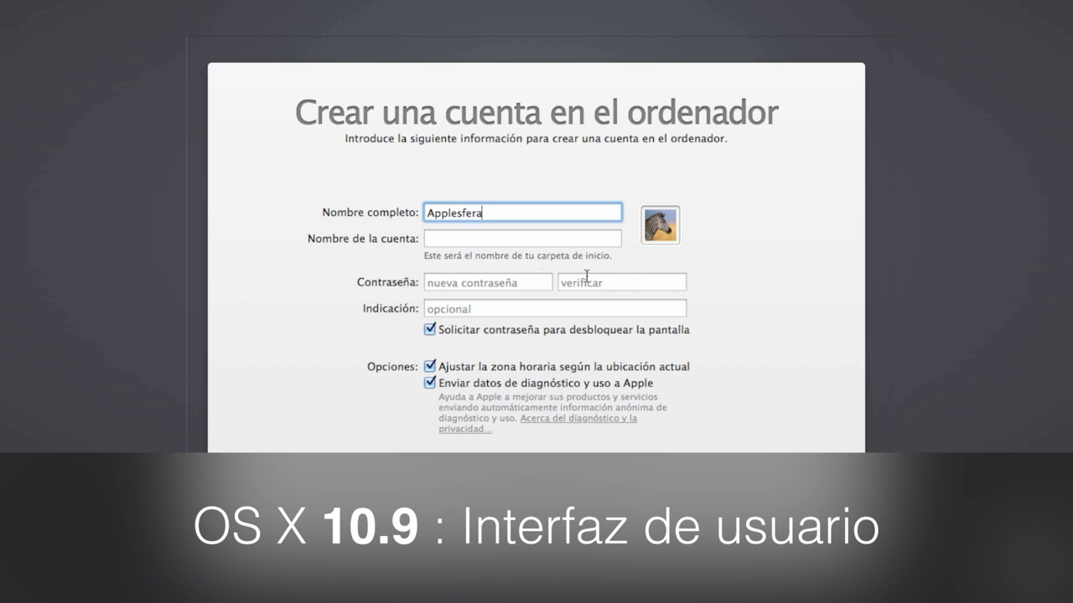
{"action": "left_click", "coordinate": [514, 240]}
{"action": "left_click", "coordinate": [512, 282]}
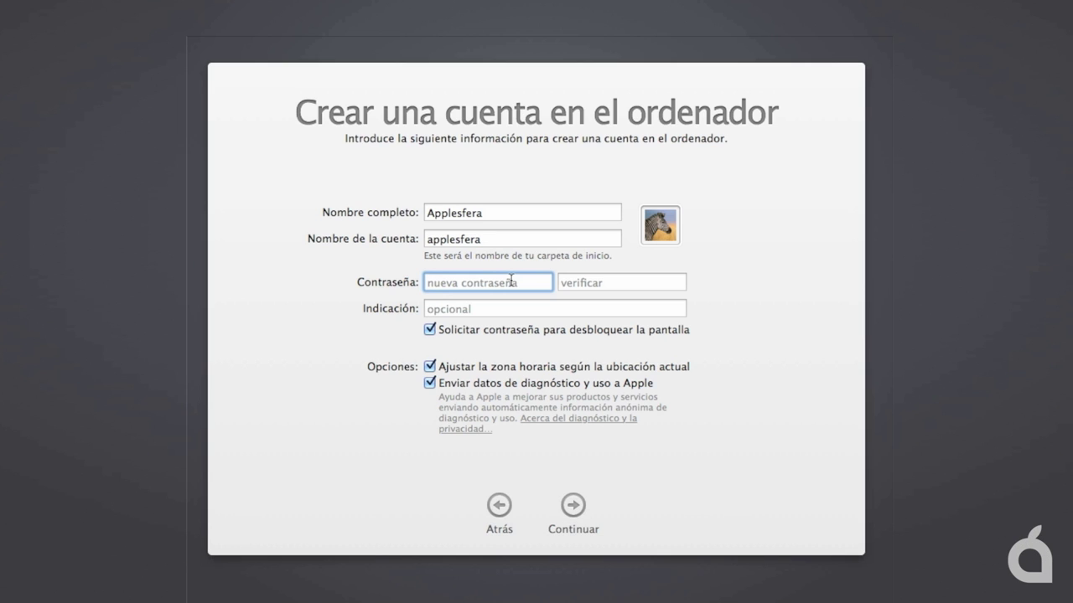
{"action": "type", "text": "••••••"}
{"action": "key", "text": "Tab"}
{"action": "type", "text": "••••••"}
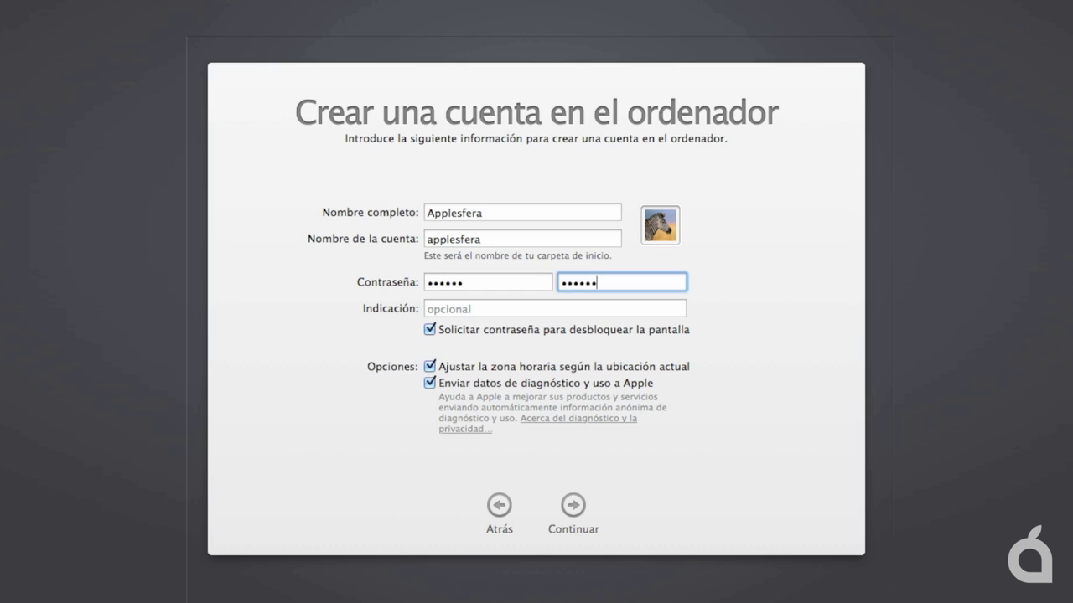
{"action": "left_click", "coordinate": [573, 505]}
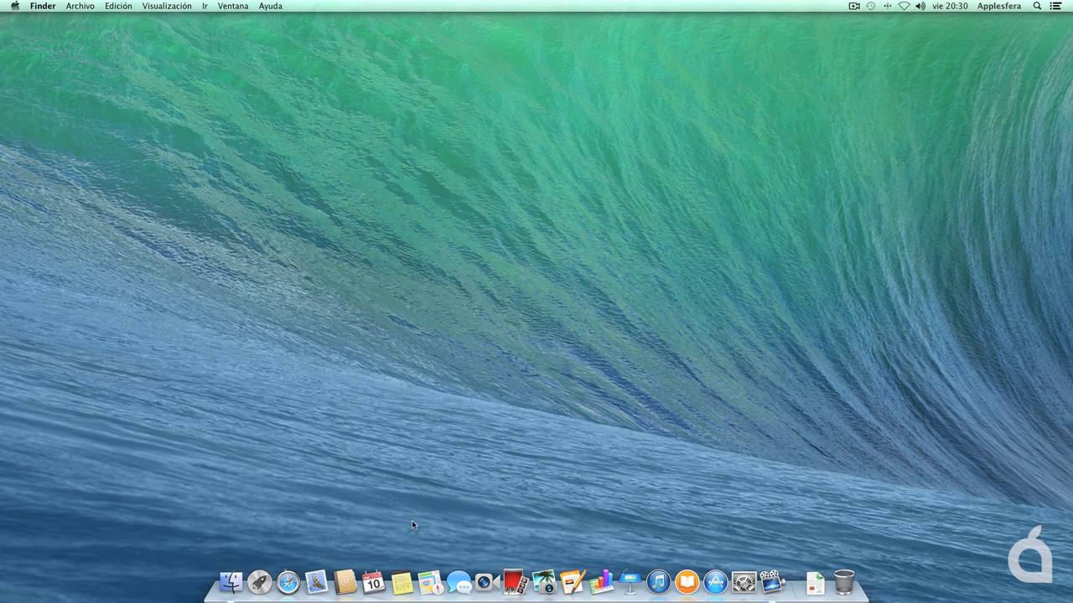
Open Notes and compare its file commands with those offered by the Finder.
{"action": "left_click", "coordinate": [402, 580]}
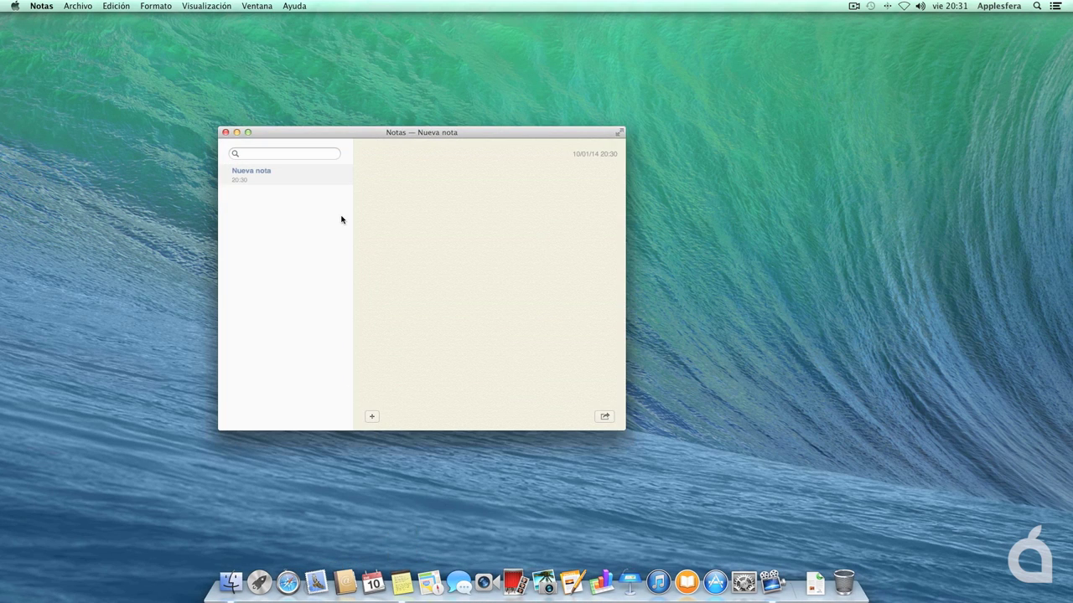
{"action": "left_click", "coordinate": [76, 7]}
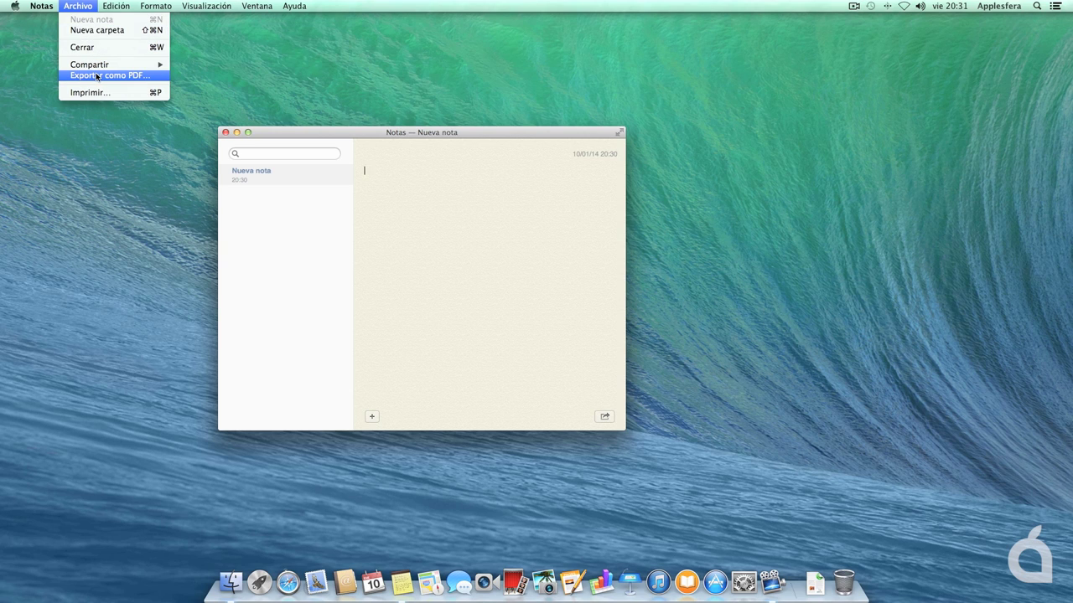
{"action": "key", "text": "super+Tab"}
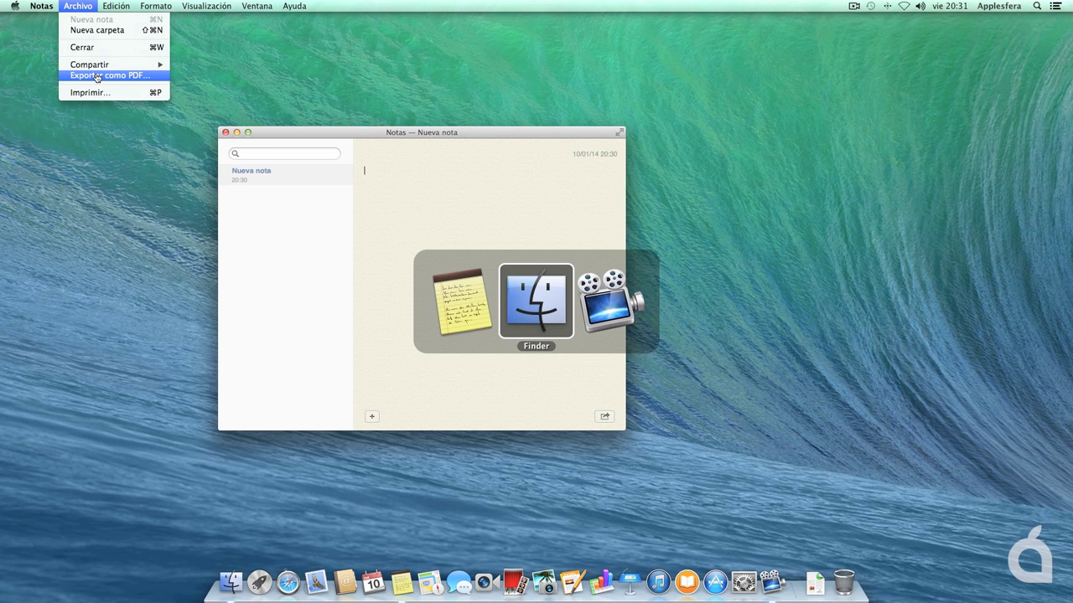
{"action": "left_click", "coordinate": [72, 7]}
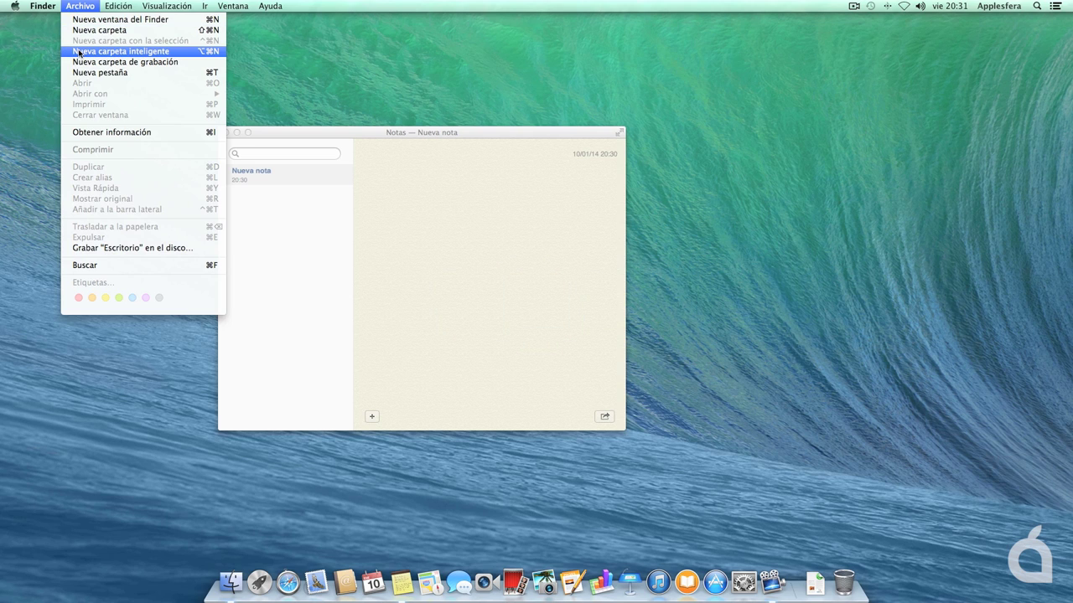
{"action": "left_click", "coordinate": [44, 58]}
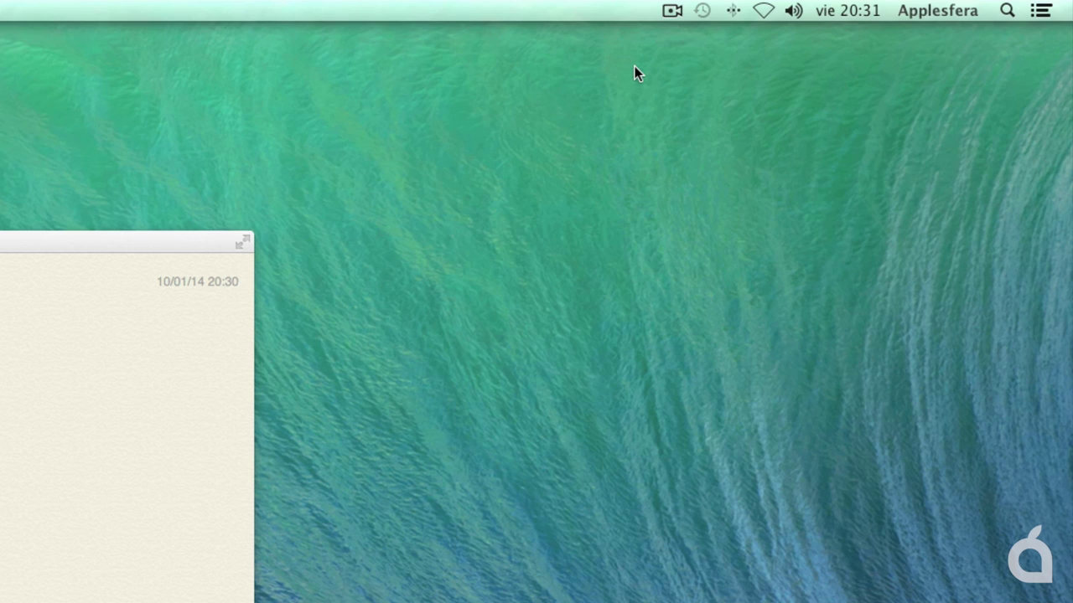
Examine the status items for recording, Time Machine and the clock, plus Spotlight and Notification Center.
{"action": "left_click", "coordinate": [671, 12]}
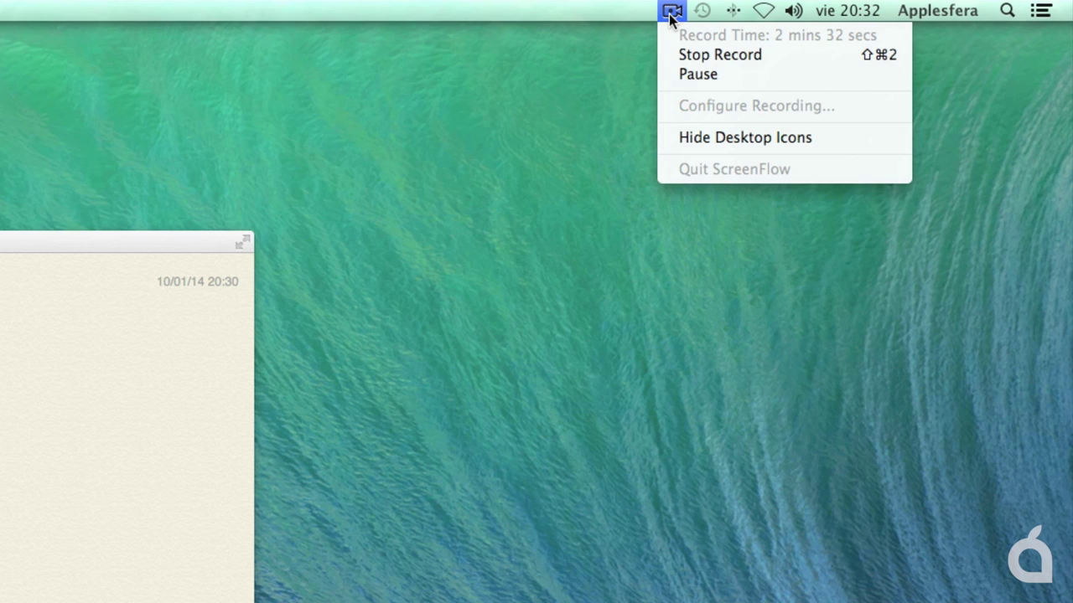
{"action": "mouse_move", "coordinate": [702, 14]}
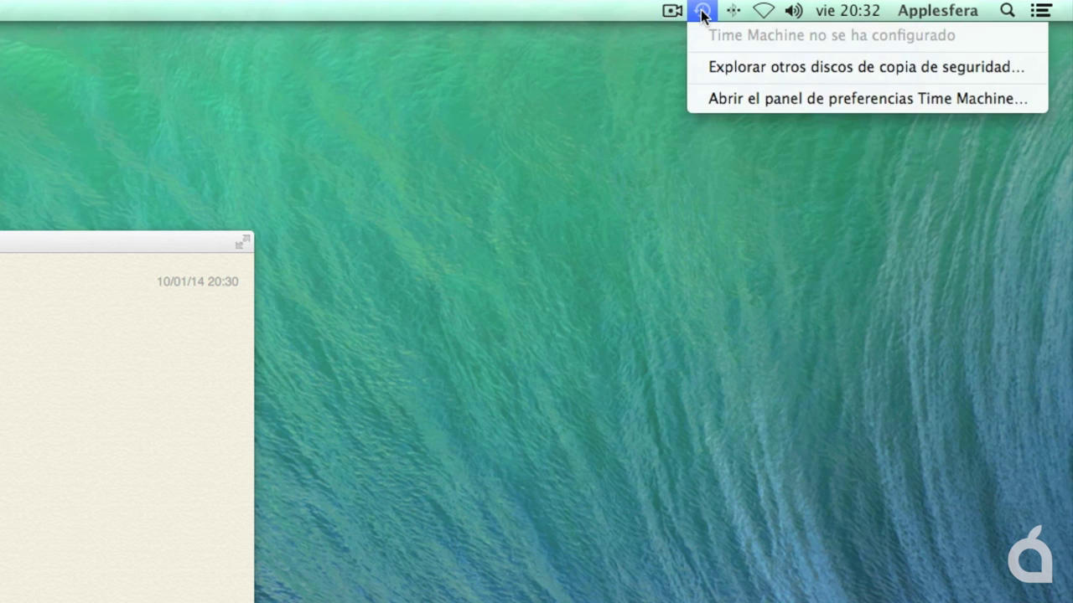
{"action": "mouse_move", "coordinate": [735, 14]}
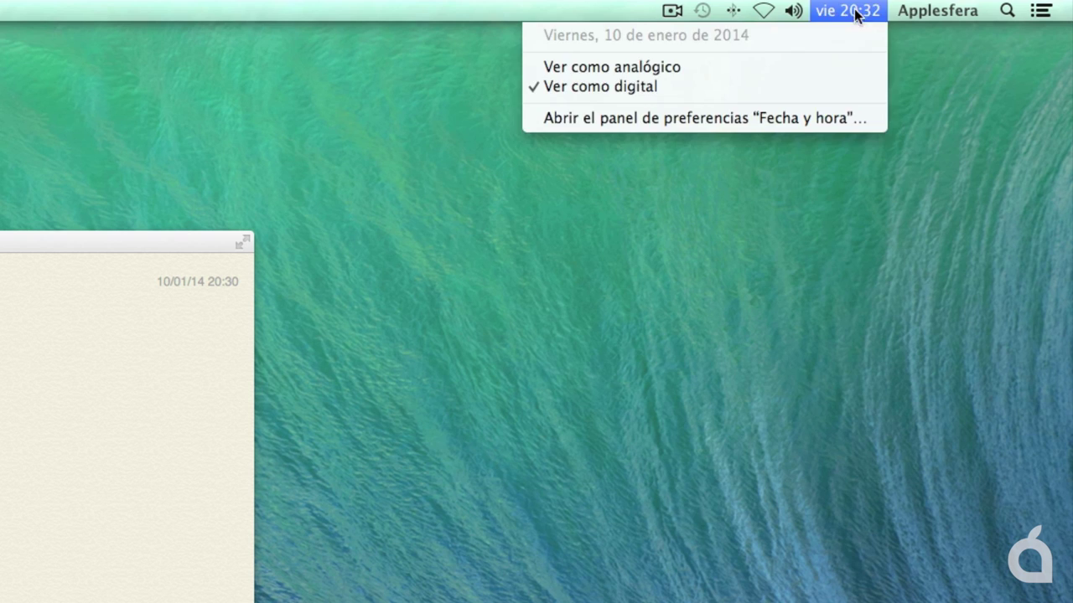
{"action": "mouse_move", "coordinate": [924, 10]}
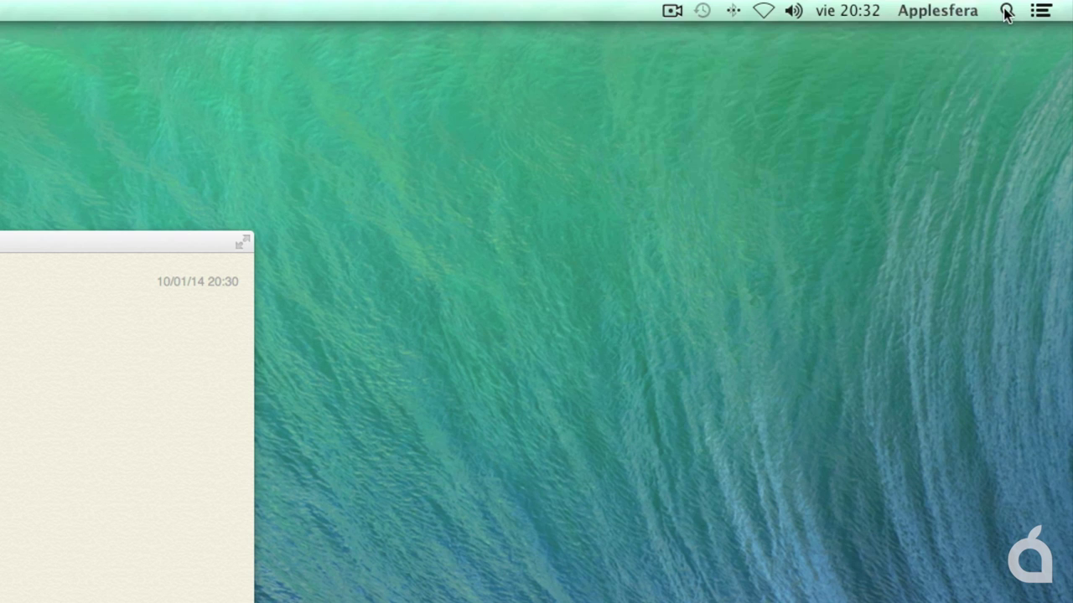
{"action": "left_click", "coordinate": [1007, 12]}
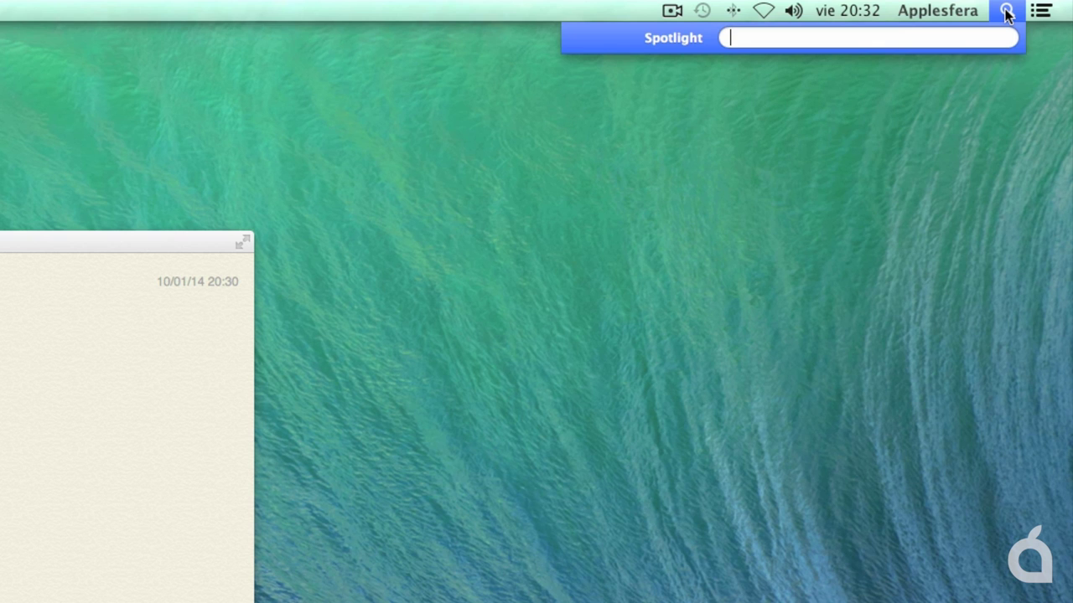
{"action": "left_click", "coordinate": [1042, 13]}
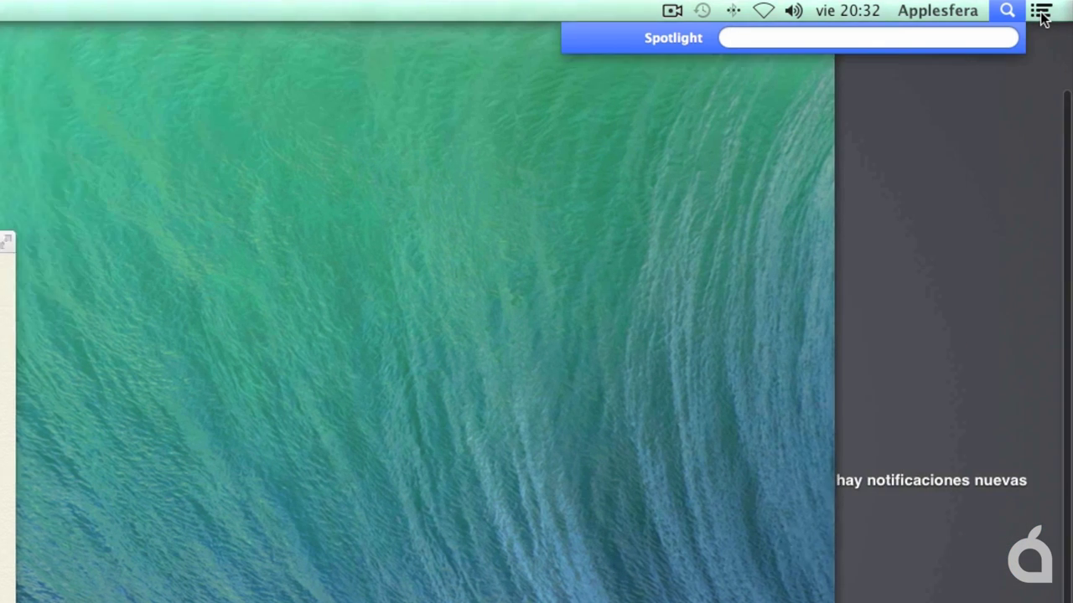
{"action": "left_click", "coordinate": [1042, 14]}
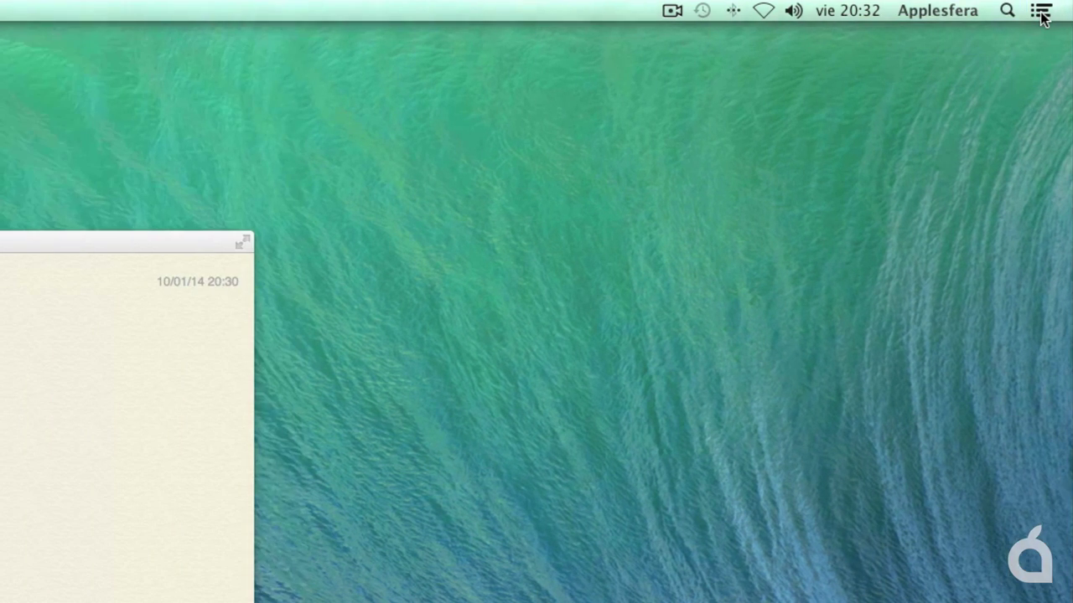
Hide the Notes window and set the Finder preferences to show hard disks (Discos duros) on the desktop.
{"action": "key", "text": "super+h"}
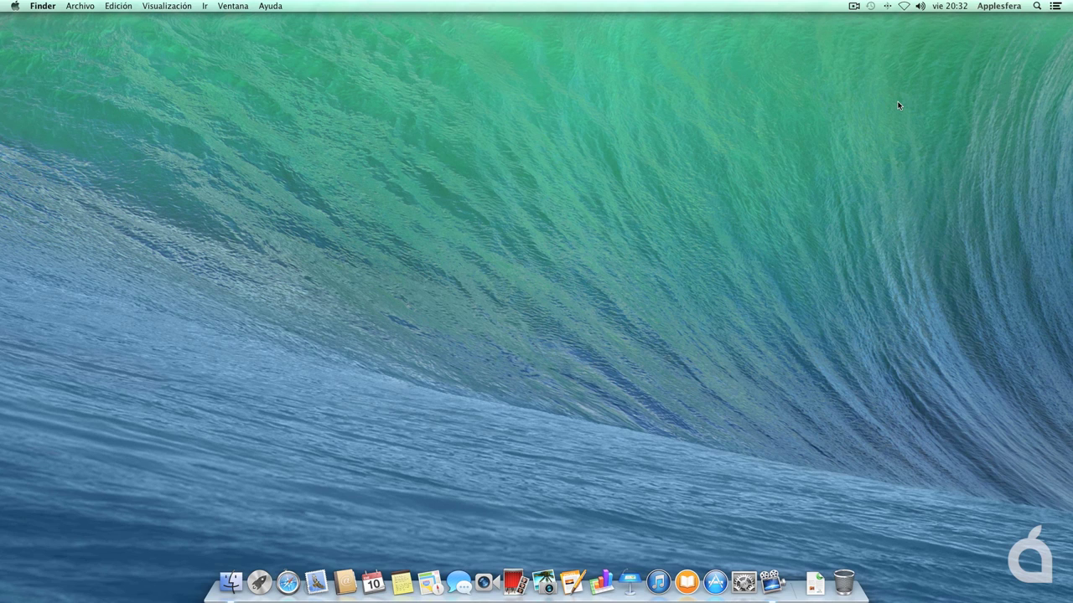
{"action": "left_click", "coordinate": [42, 6]}
{"action": "left_click", "coordinate": [49, 34]}
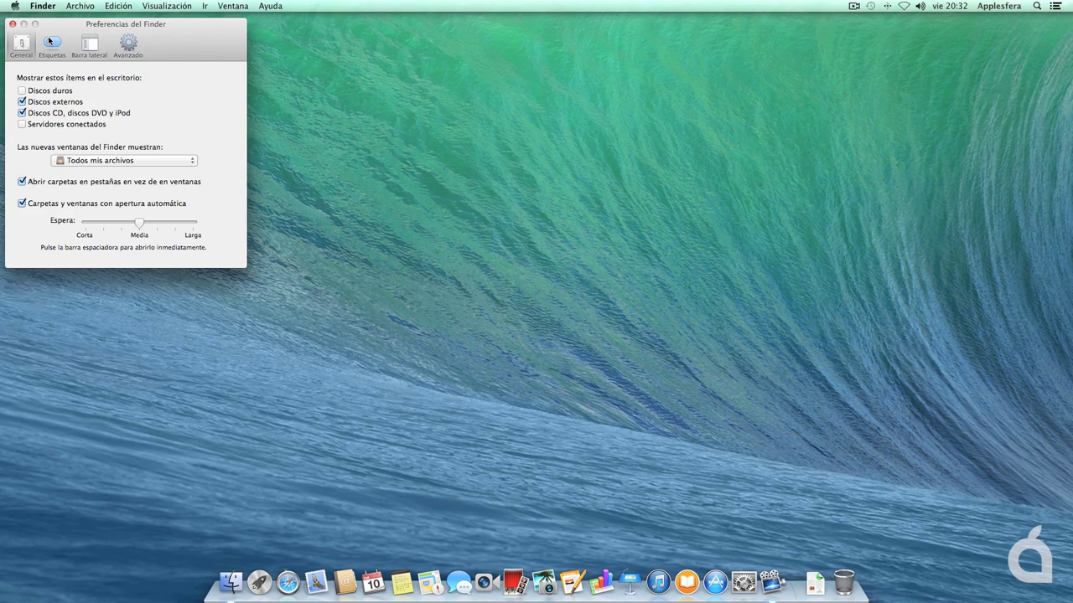
{"action": "left_click", "coordinate": [24, 53]}
{"action": "left_click", "coordinate": [22, 91]}
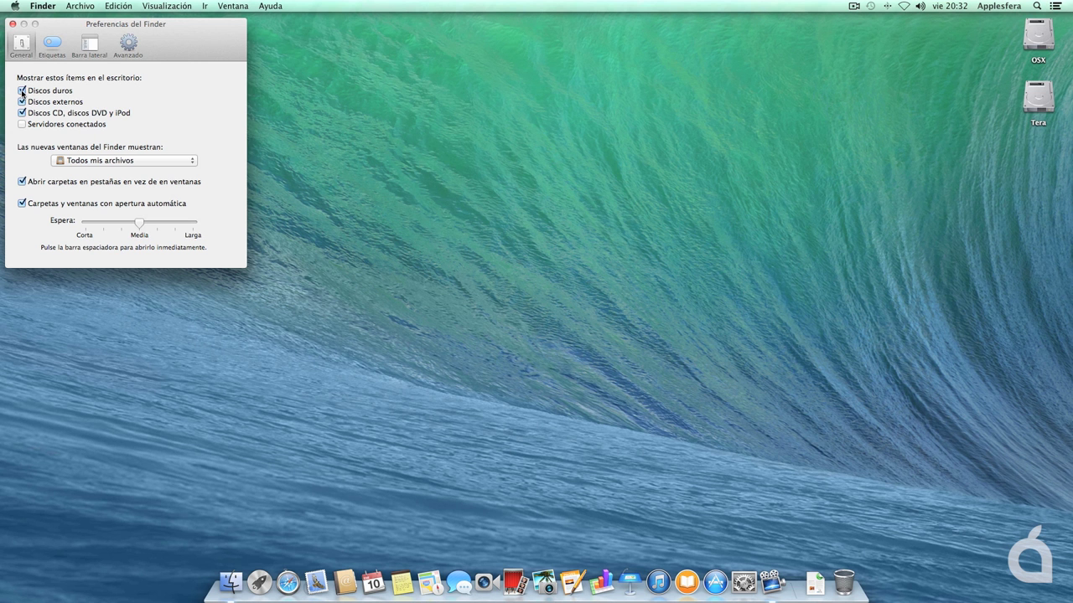
Select the OSX and Tera disks on the desktop one after the other, and clear the selection.
{"action": "left_click", "coordinate": [1044, 49]}
{"action": "left_click", "coordinate": [1043, 94]}
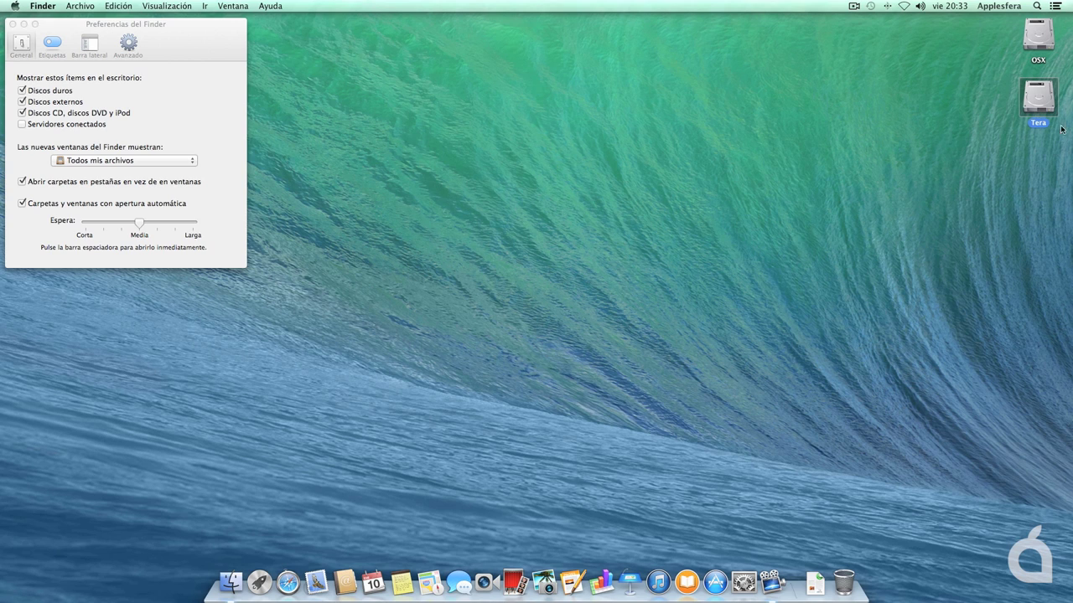
{"action": "left_click", "coordinate": [1005, 98]}
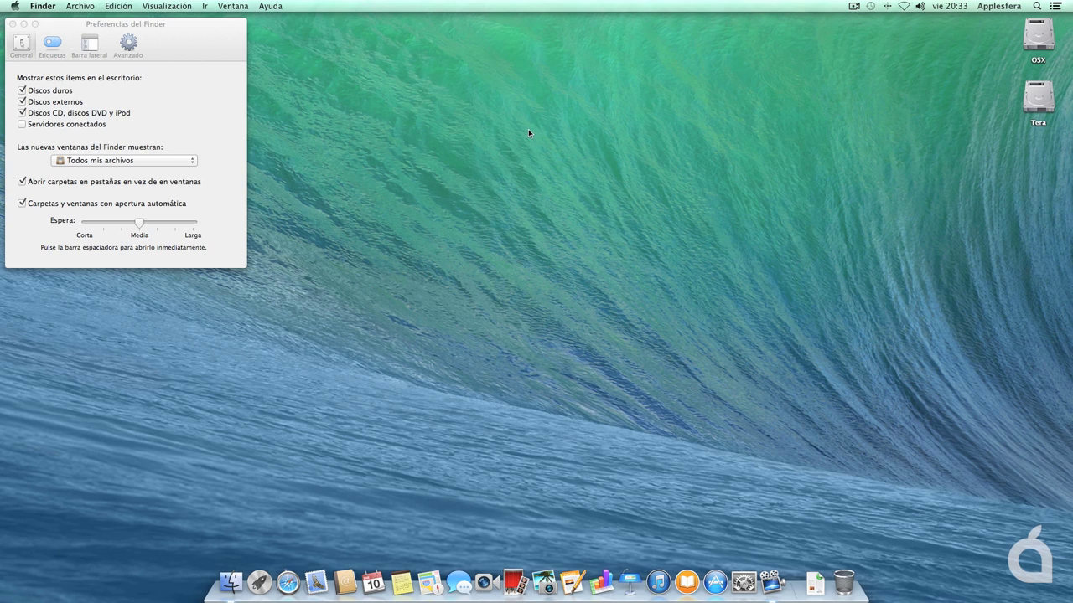
Review the Finder preferences for tags (Etiquetas), sidebar (Barra lateral) and advanced options (Avanzado).
{"action": "left_click", "coordinate": [52, 30]}
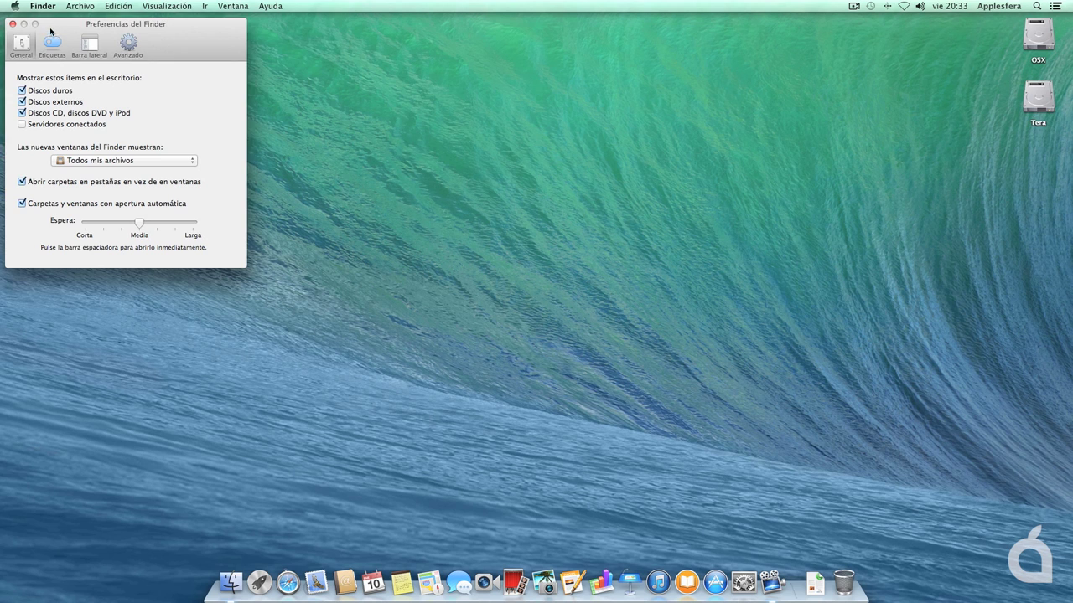
{"action": "left_click", "coordinate": [48, 51]}
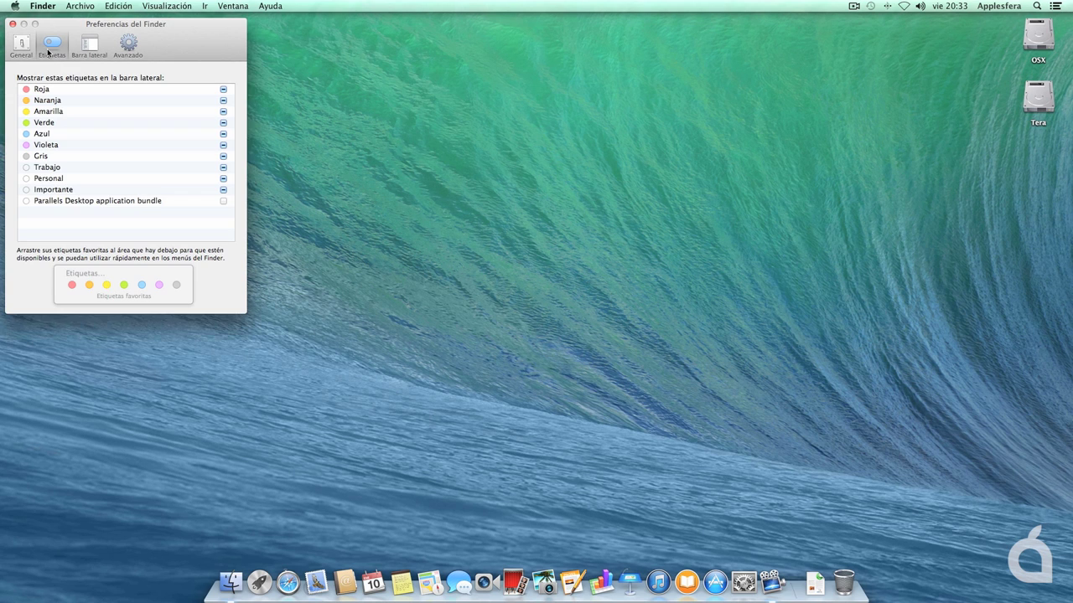
{"action": "left_click", "coordinate": [91, 51]}
{"action": "left_click", "coordinate": [123, 49]}
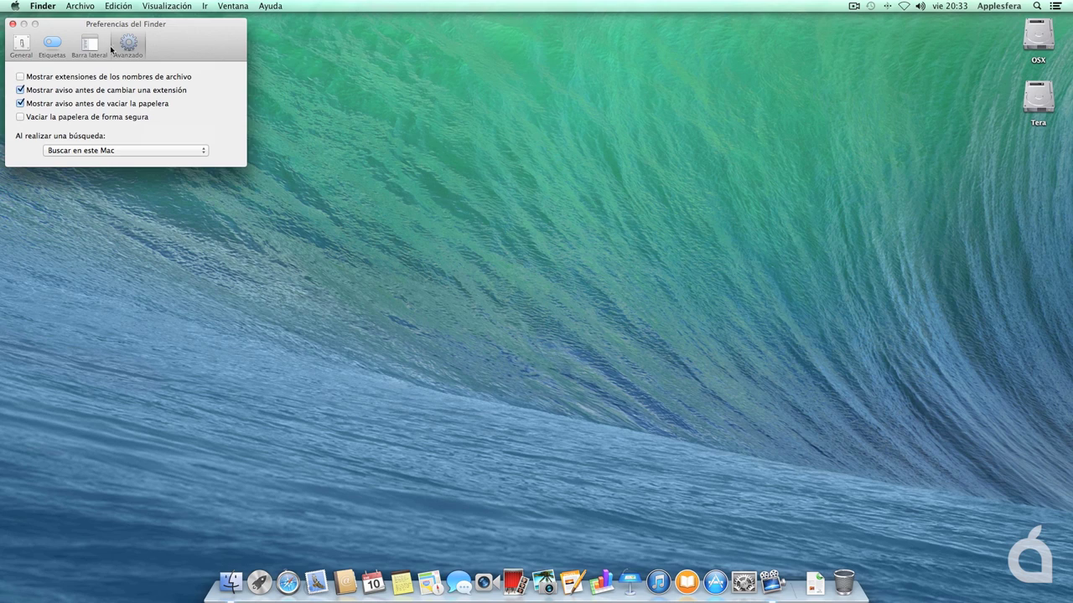
Open a Finder window beside the sidebar preferences and add Vídeos to the sidebar favourites.
{"action": "left_click", "coordinate": [96, 49]}
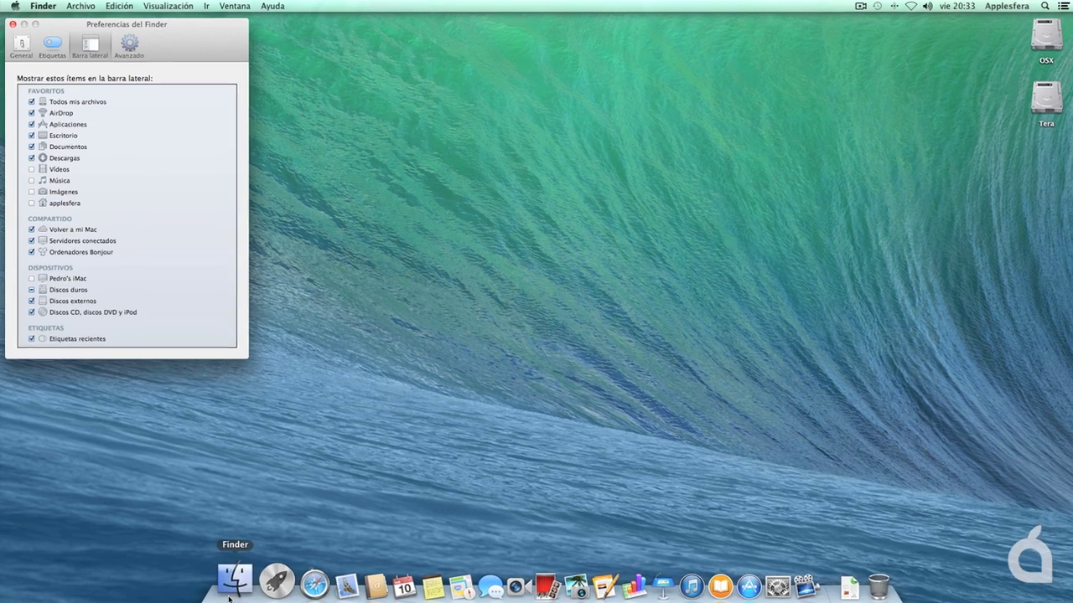
{"action": "left_click", "coordinate": [232, 580]}
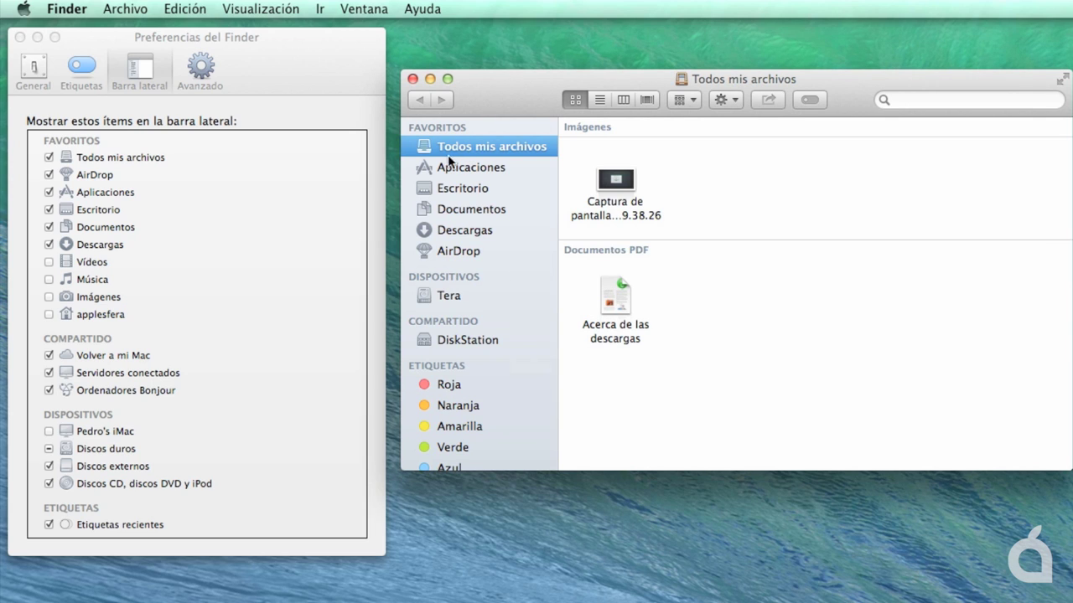
{"action": "scroll", "coordinate": [440, 320], "scroll_direction": "down", "scroll_amount": 1}
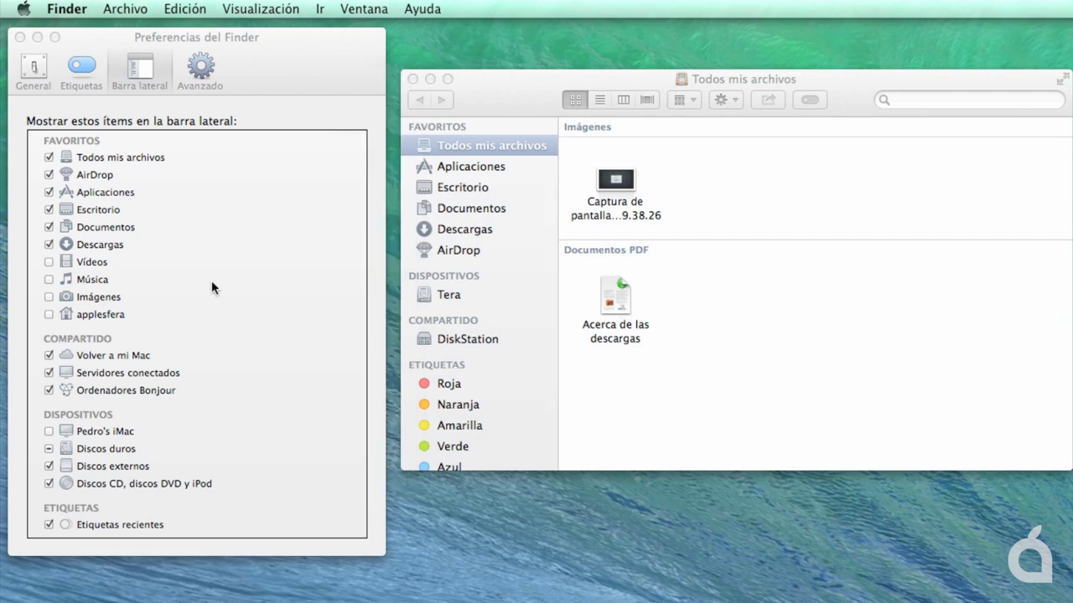
{"action": "left_click", "coordinate": [212, 289]}
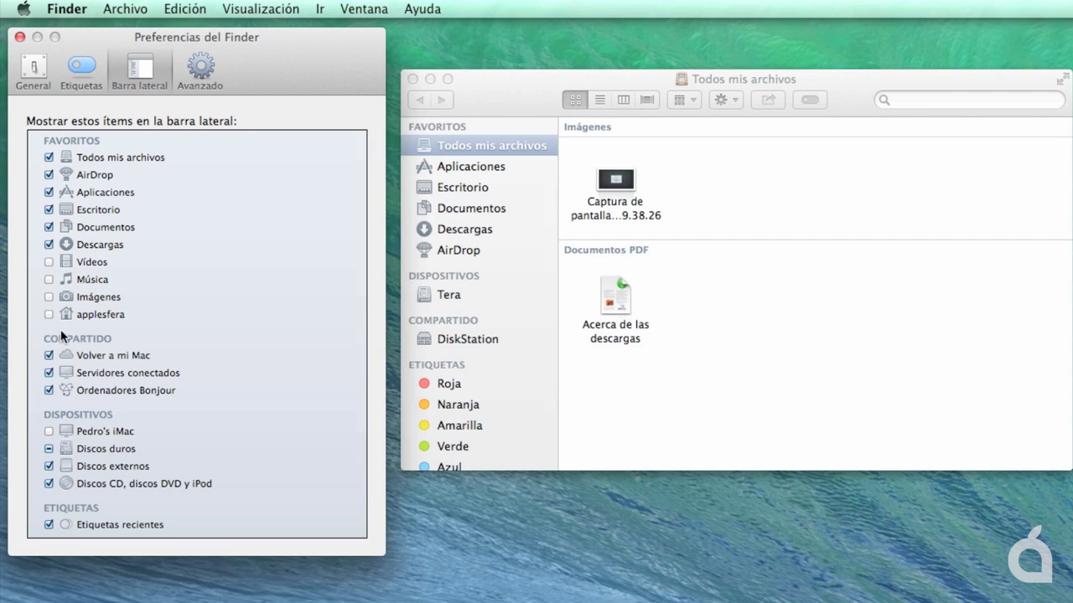
{"action": "left_click", "coordinate": [47, 262]}
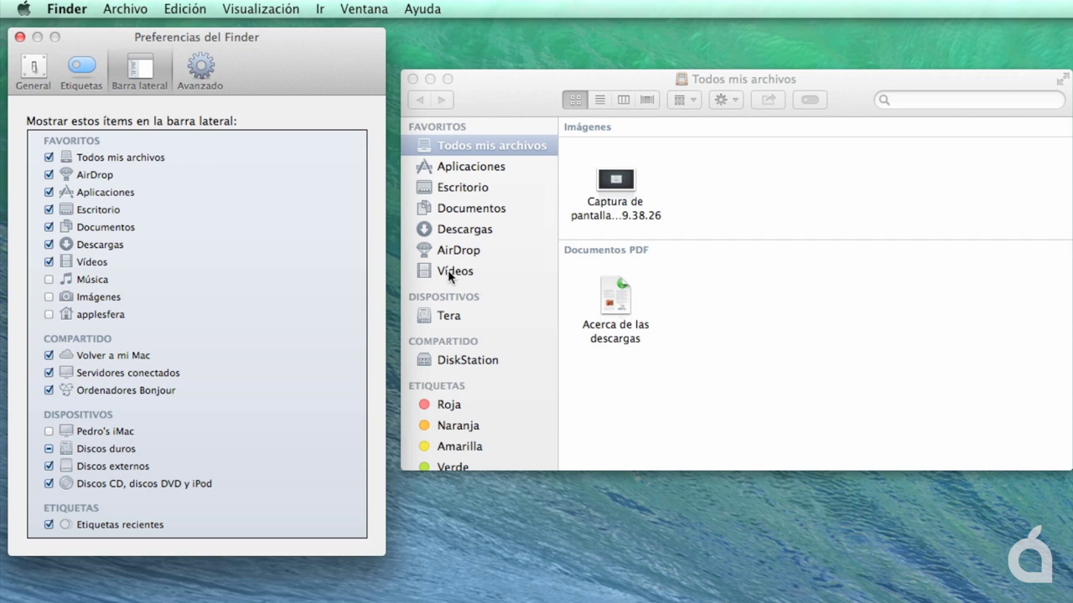
Move Vídeos up in the sidebar favourites so it sits directly below Aplicaciones.
{"action": "left_click", "coordinate": [513, 271]}
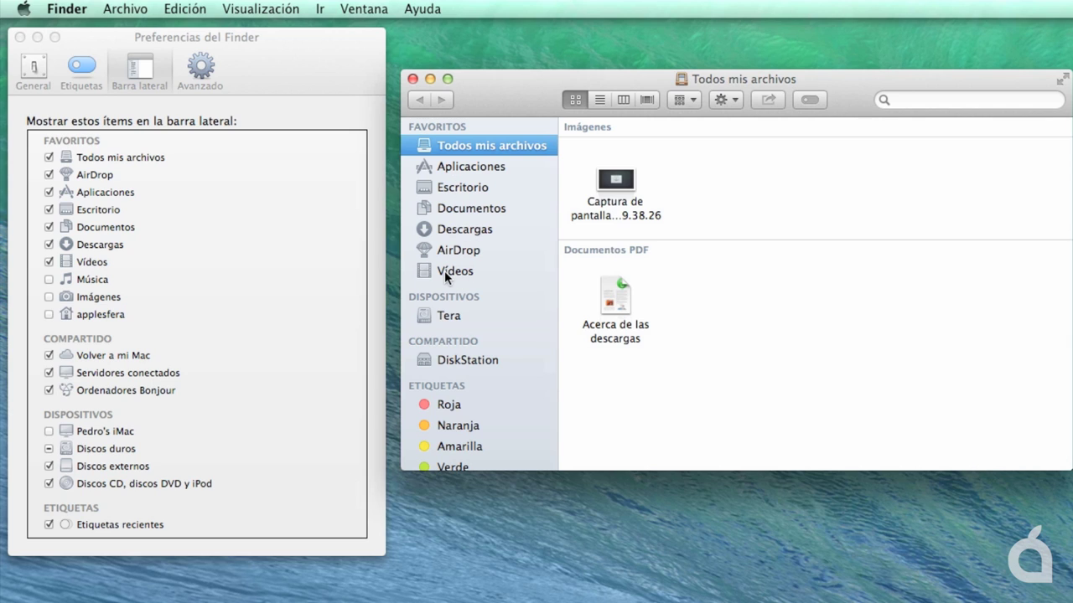
{"action": "left_click_drag", "start_coordinate": [444, 270], "coordinate": [448, 188]}
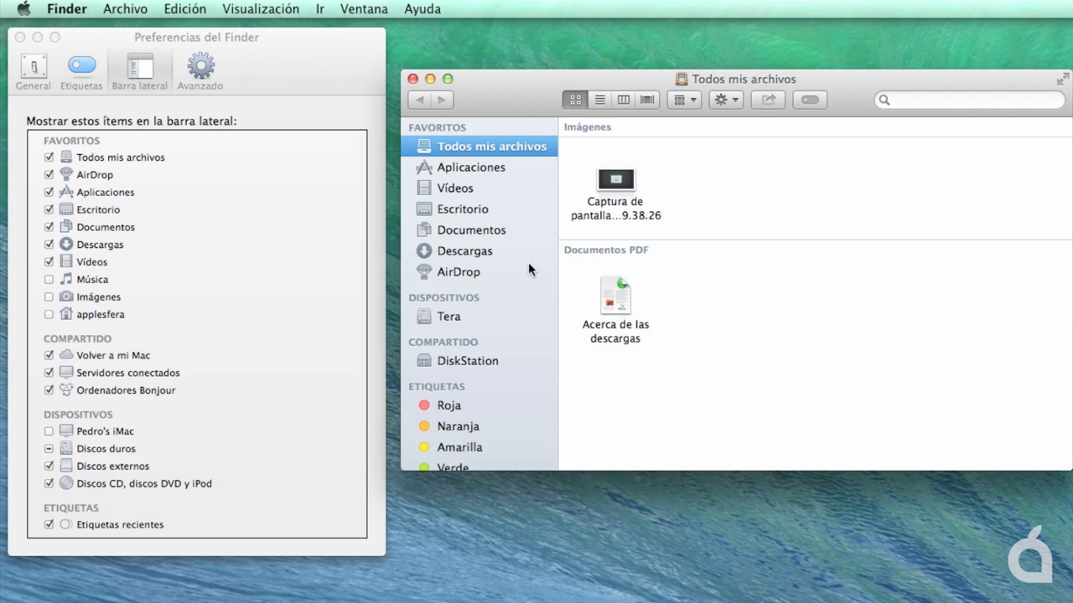
Create a new folder in Documentos with the default name and add it to the sidebar favourites below AirDrop.
{"action": "left_click", "coordinate": [462, 231]}
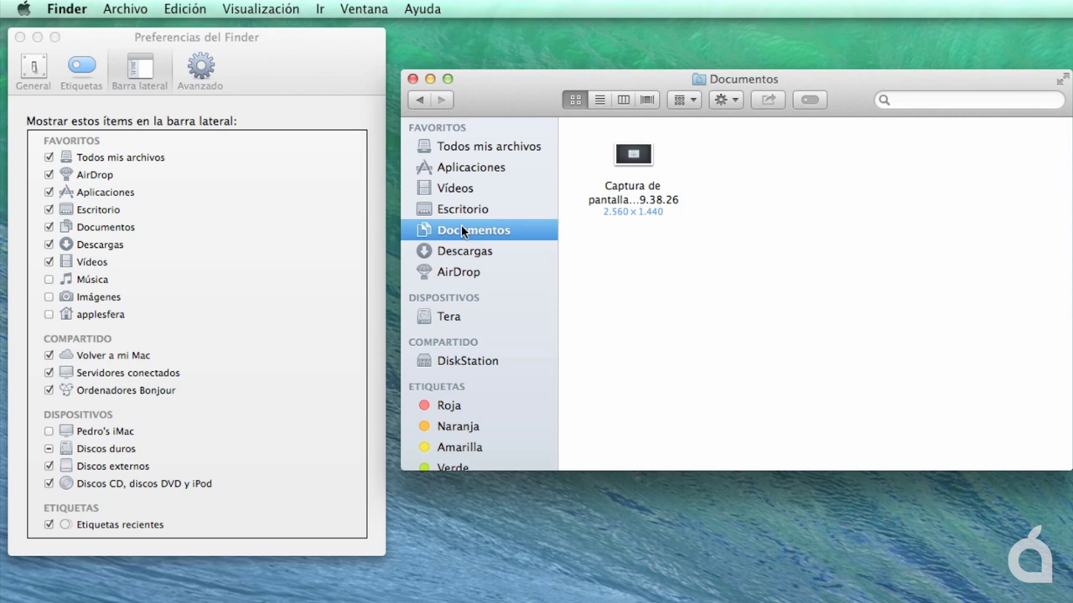
{"action": "right_click", "coordinate": [664, 261]}
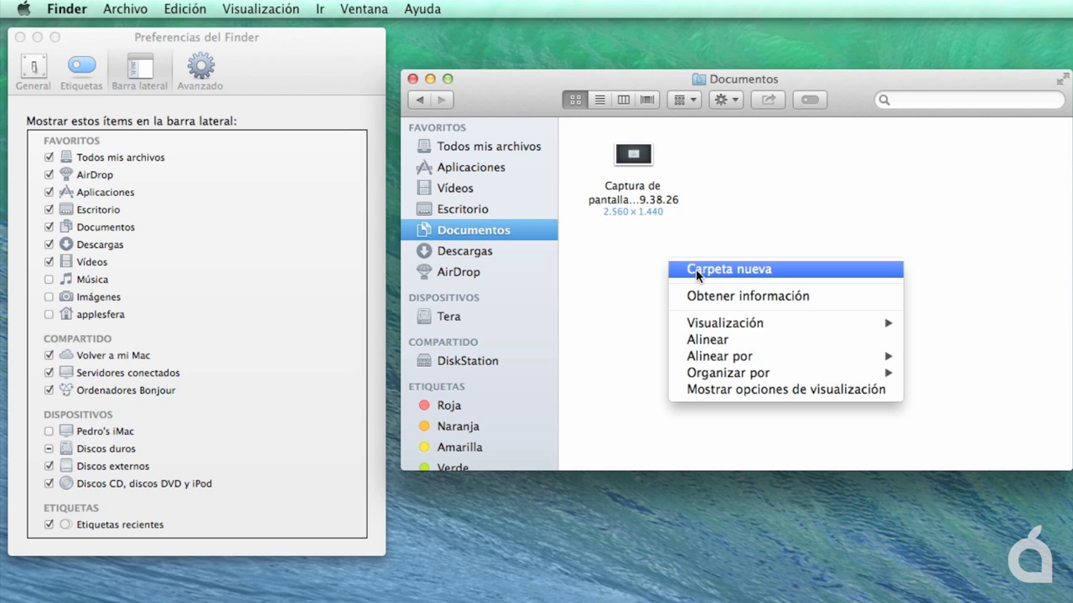
{"action": "left_click", "coordinate": [695, 269]}
{"action": "key", "text": "Return"}
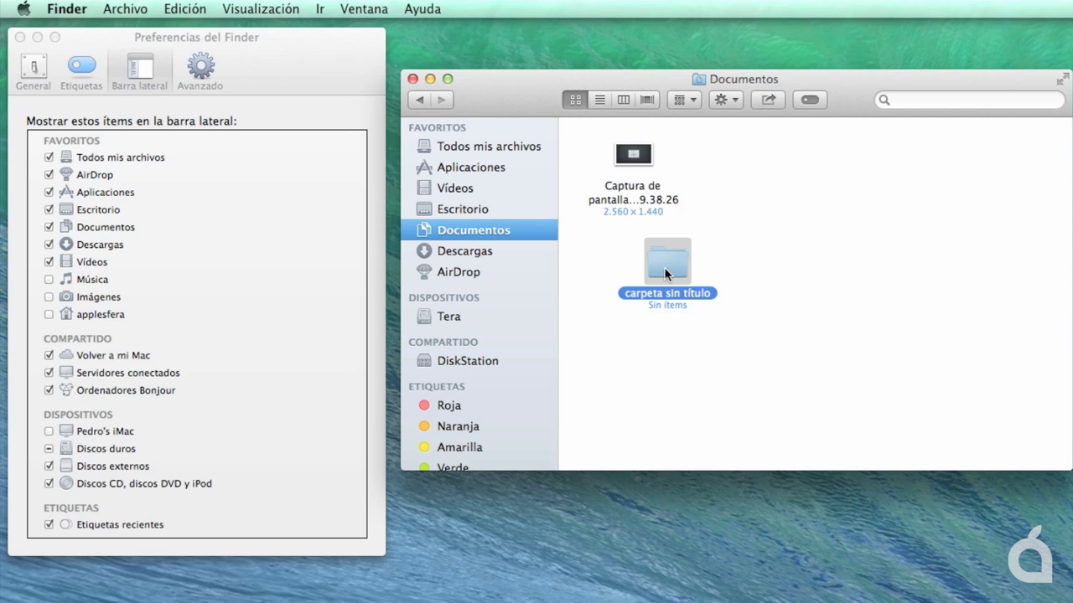
{"action": "left_click_drag", "start_coordinate": [667, 274], "coordinate": [455, 291]}
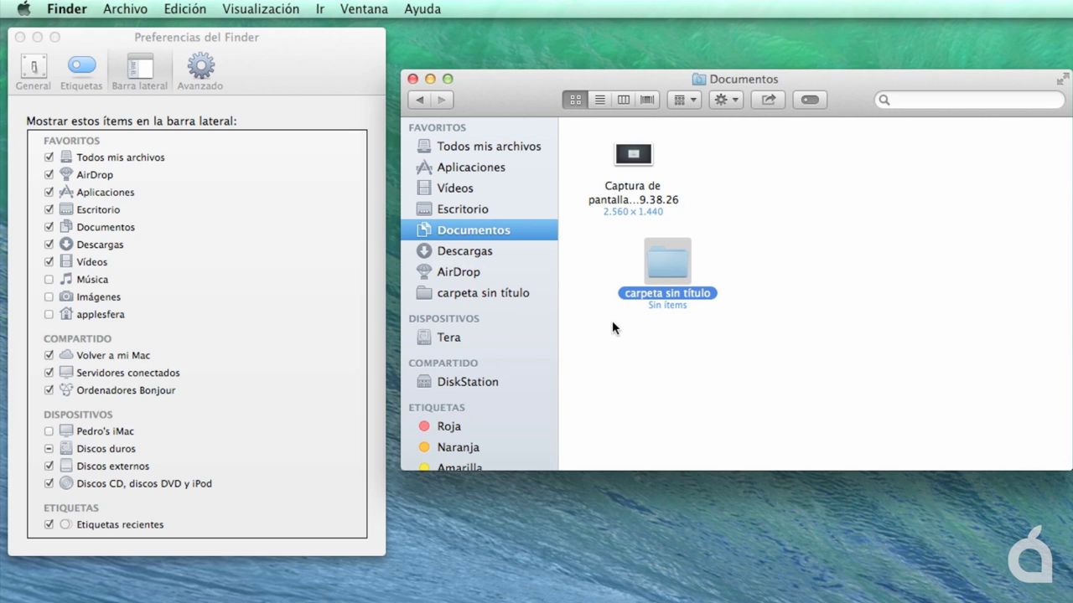
Open carpeta sin título from the sidebar, remove it from the favourites, and close the Finder preferences.
{"action": "left_click", "coordinate": [440, 293]}
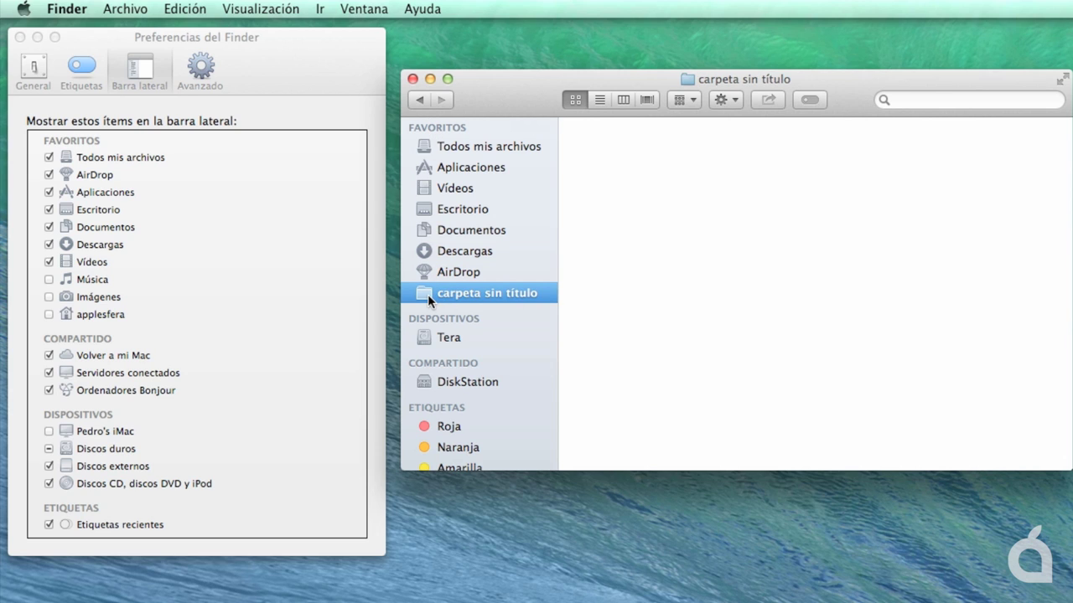
{"action": "left_click_drag", "start_coordinate": [426, 294], "coordinate": [515, 567]}
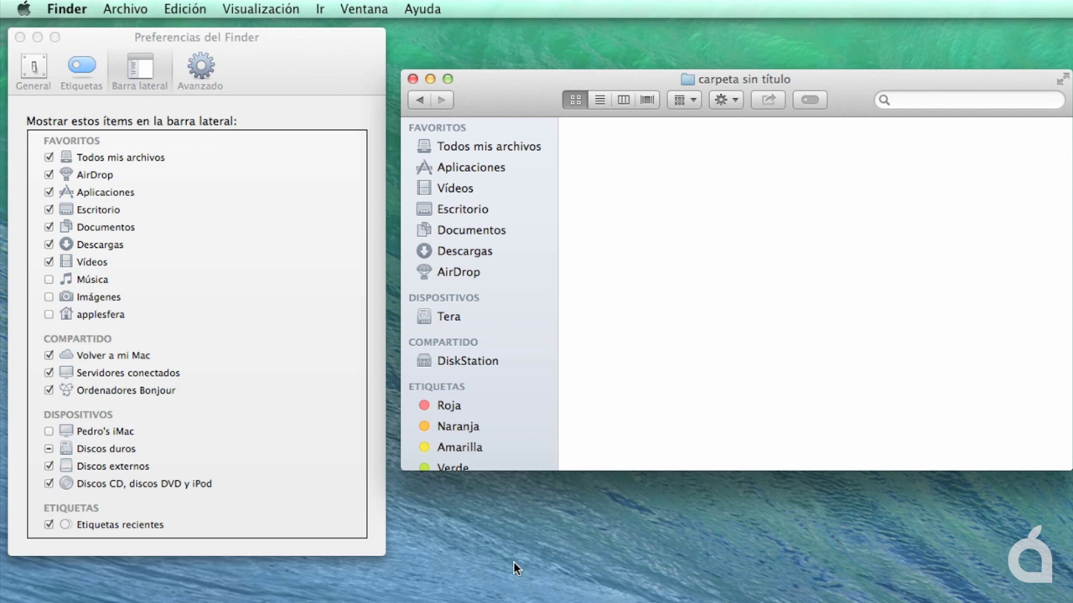
{"action": "left_click", "coordinate": [19, 36]}
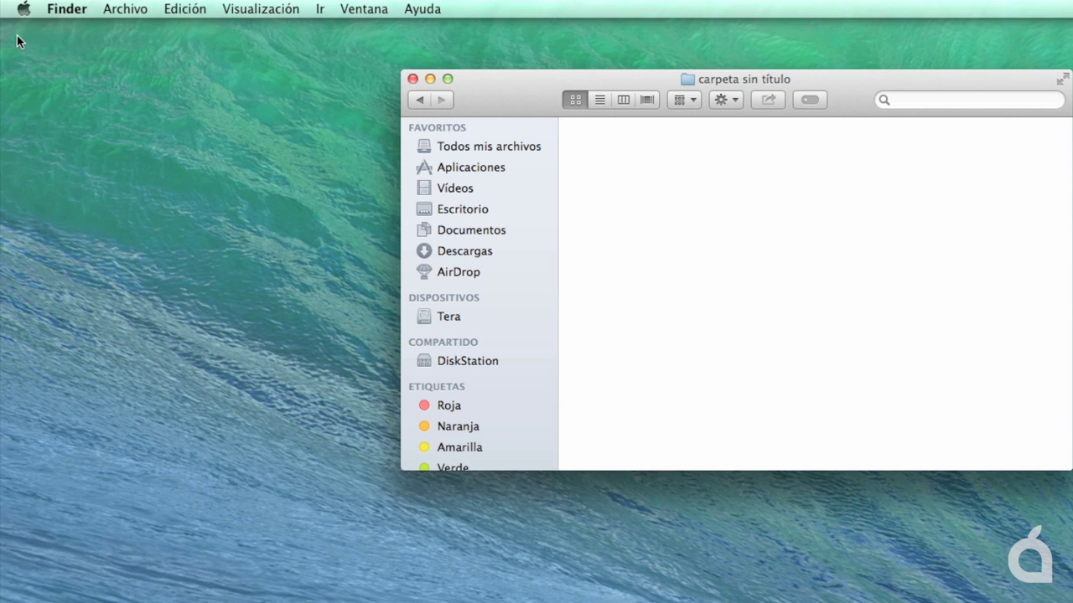
Reposition the Finder window and switch its view to list, columns and finally Cover Flow.
{"action": "left_click_drag", "start_coordinate": [546, 80], "coordinate": [649, 110]}
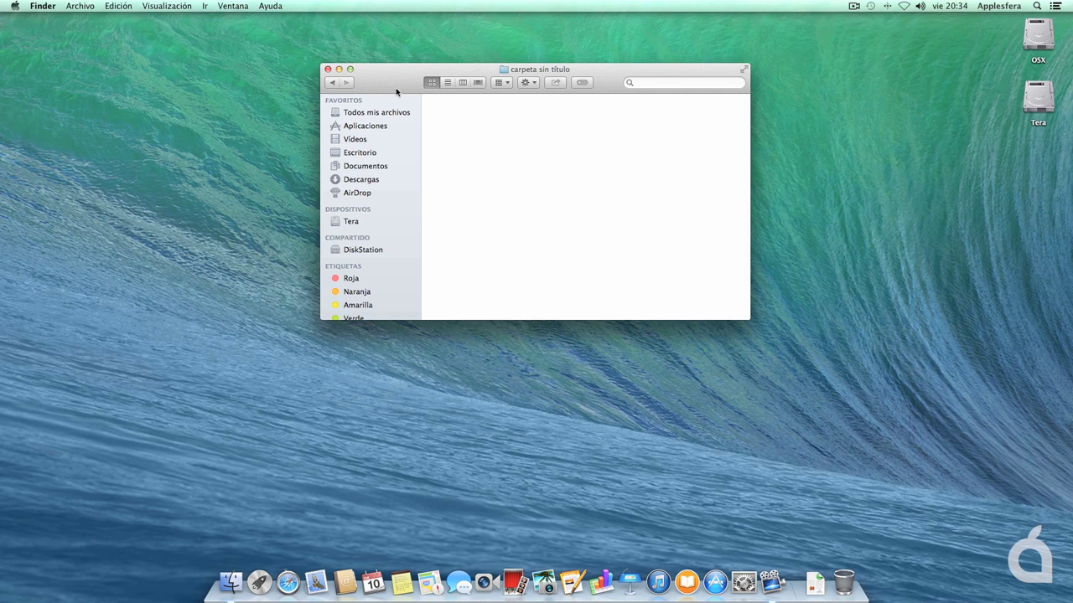
{"action": "left_click", "coordinate": [447, 83]}
{"action": "left_click", "coordinate": [461, 82]}
{"action": "left_click", "coordinate": [477, 82]}
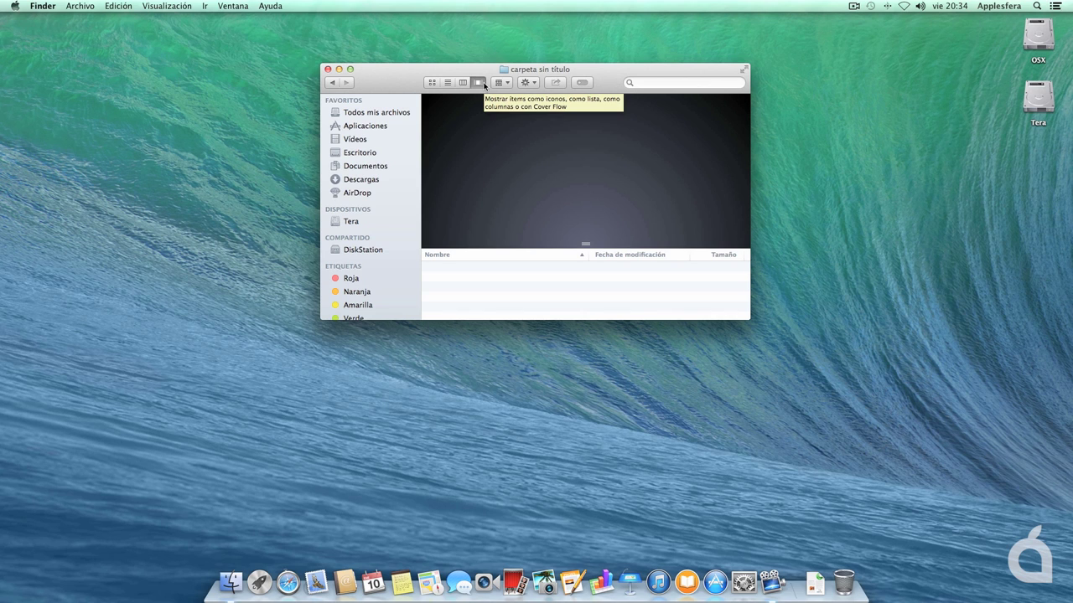
Customise the Finder toolbar by adding Vista Rápida between the view and arrange controls.
{"action": "right_click", "coordinate": [408, 83]}
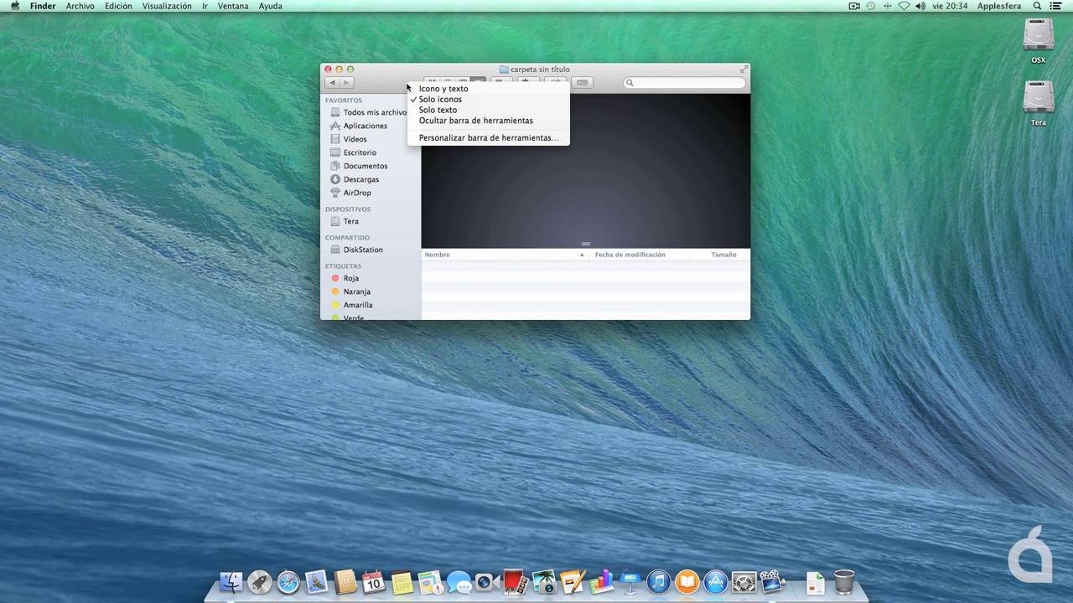
{"action": "left_click", "coordinate": [415, 139]}
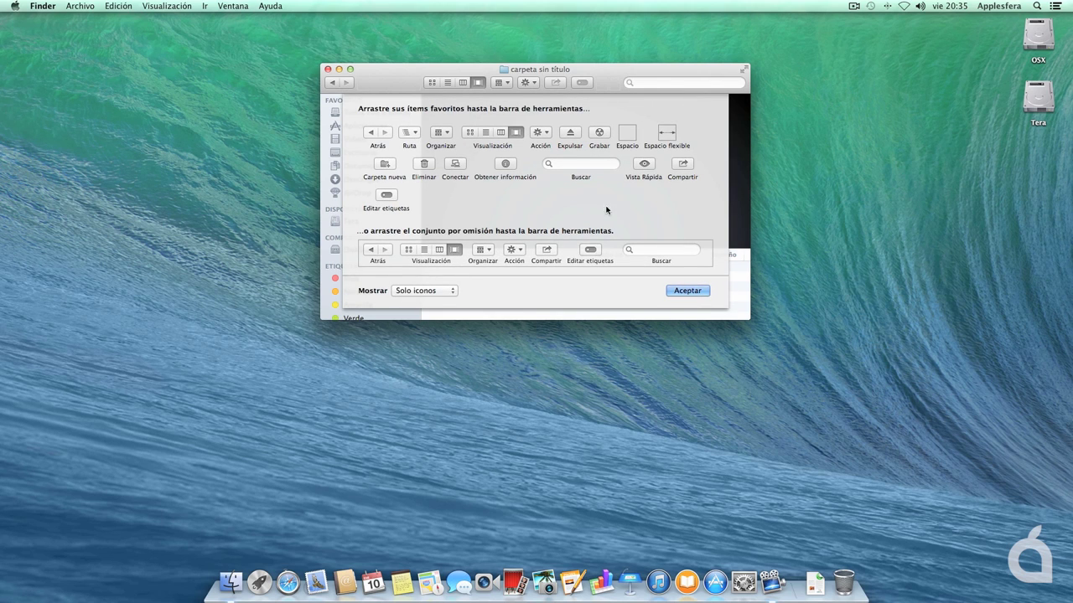
{"action": "left_click_drag", "start_coordinate": [644, 167], "coordinate": [504, 87]}
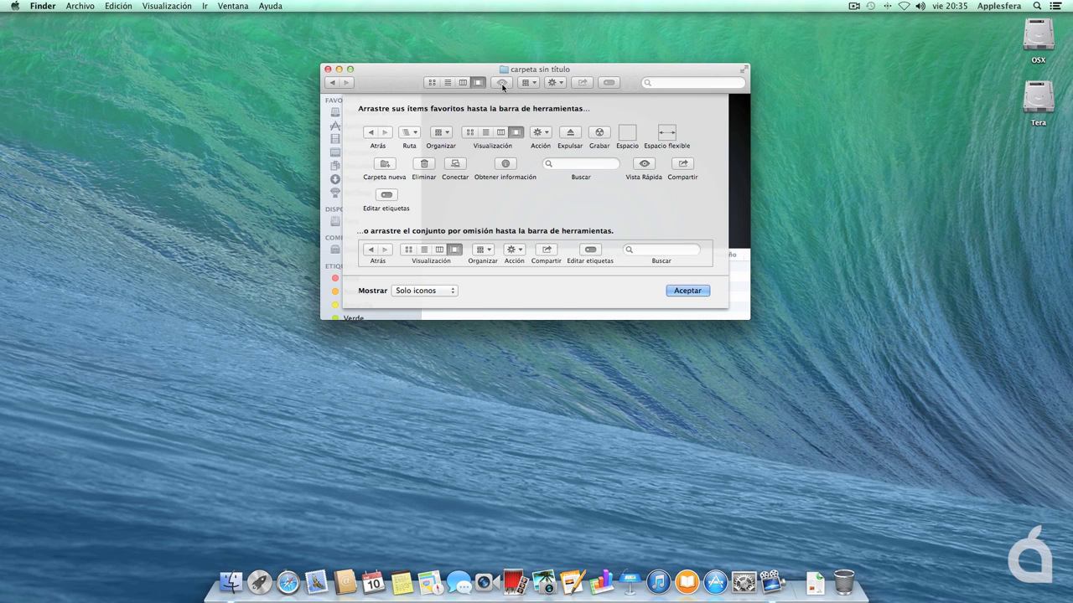
{"action": "left_click", "coordinate": [687, 290]}
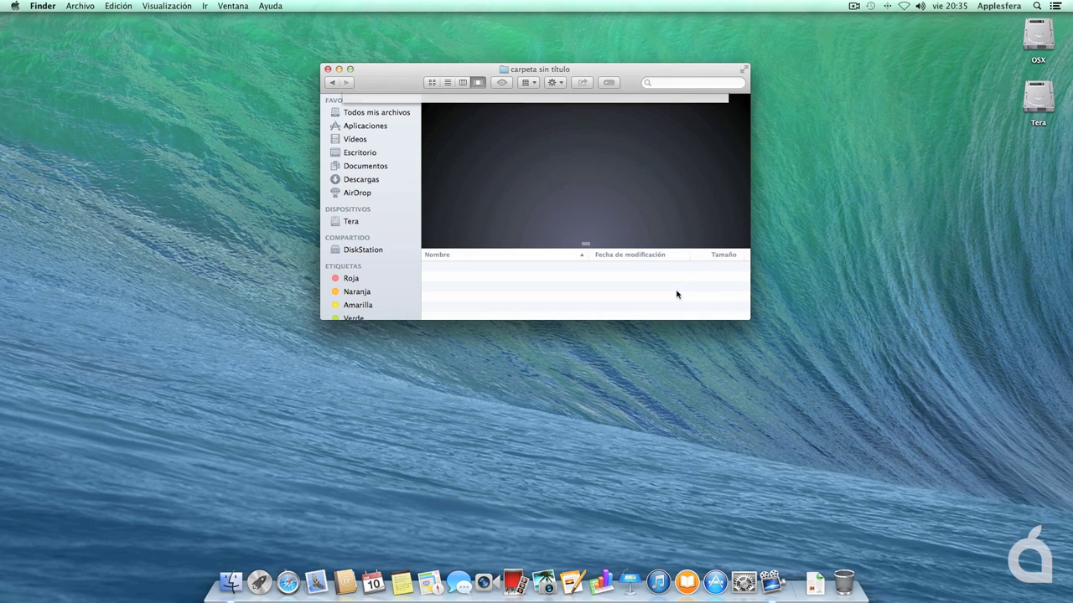
Preview the screenshot file in Documentos with Vista Rápida, close the preview, and clear the selection.
{"action": "left_click", "coordinate": [362, 167]}
{"action": "left_click", "coordinate": [474, 120]}
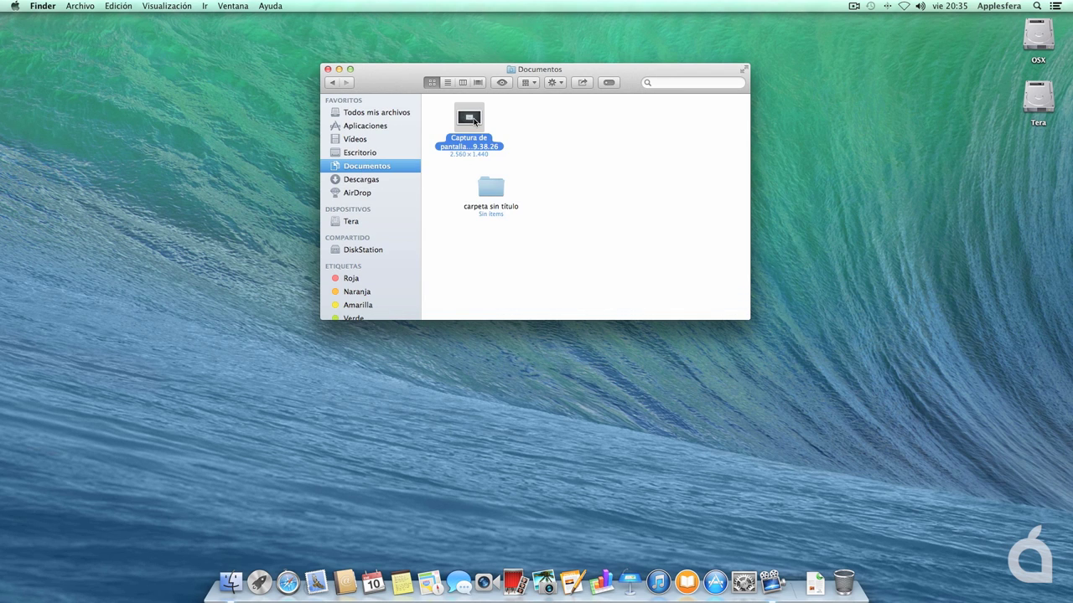
{"action": "left_click", "coordinate": [502, 83]}
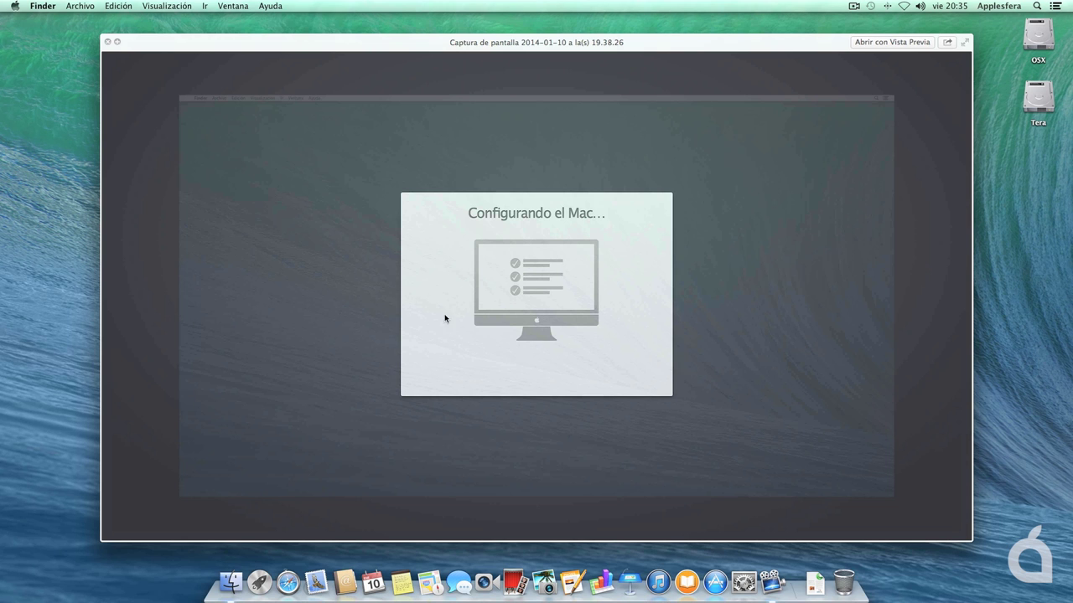
{"action": "key", "text": "space"}
{"action": "left_click", "coordinate": [505, 268]}
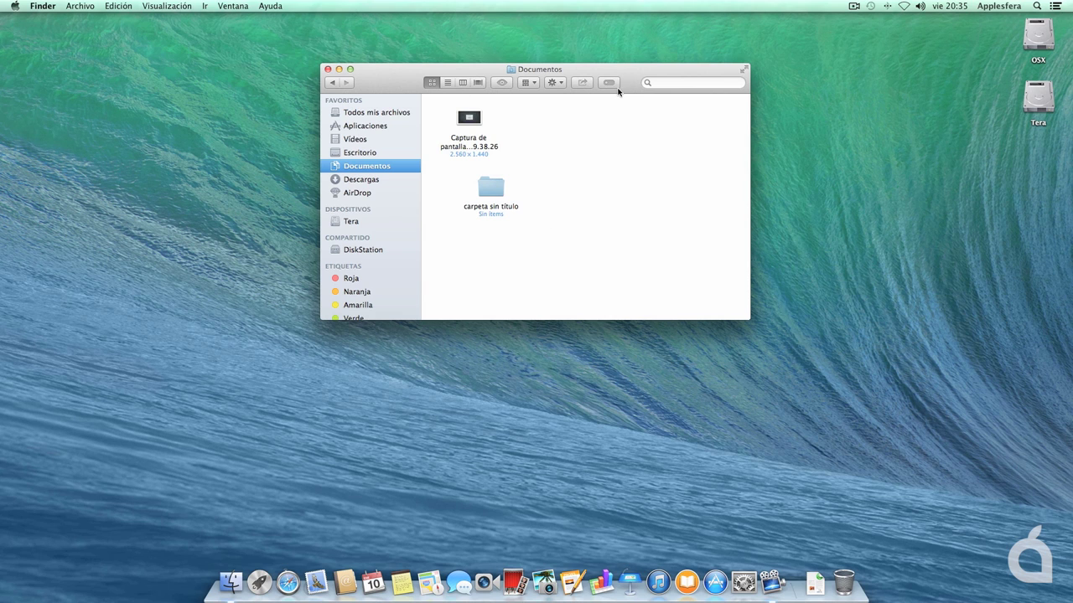
Review the items available for customising the Finder toolbar and accept without changing any.
{"action": "right_click", "coordinate": [629, 86]}
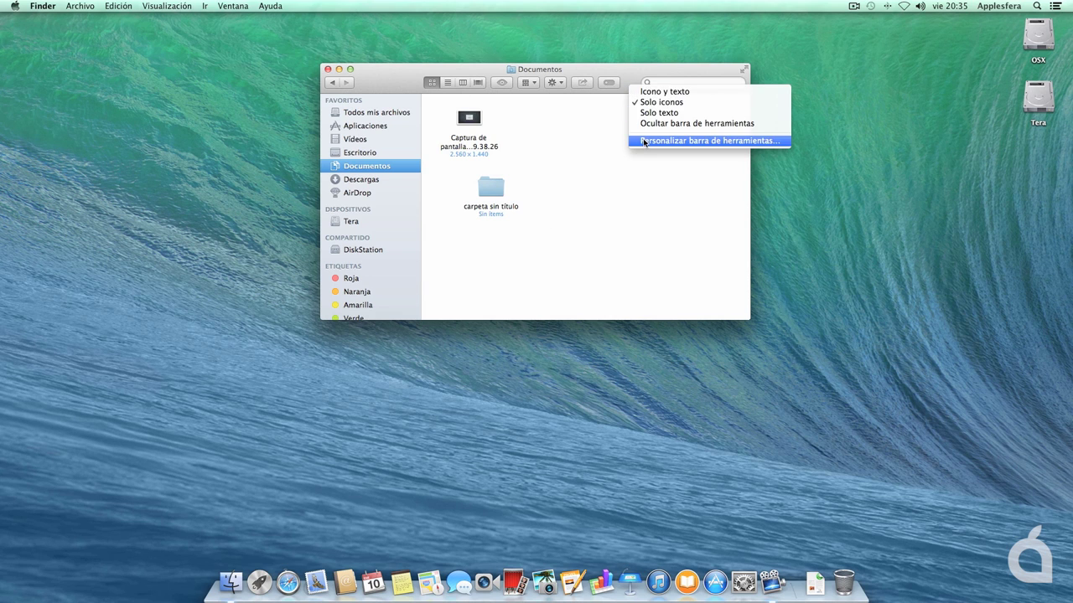
{"action": "left_click", "coordinate": [645, 141]}
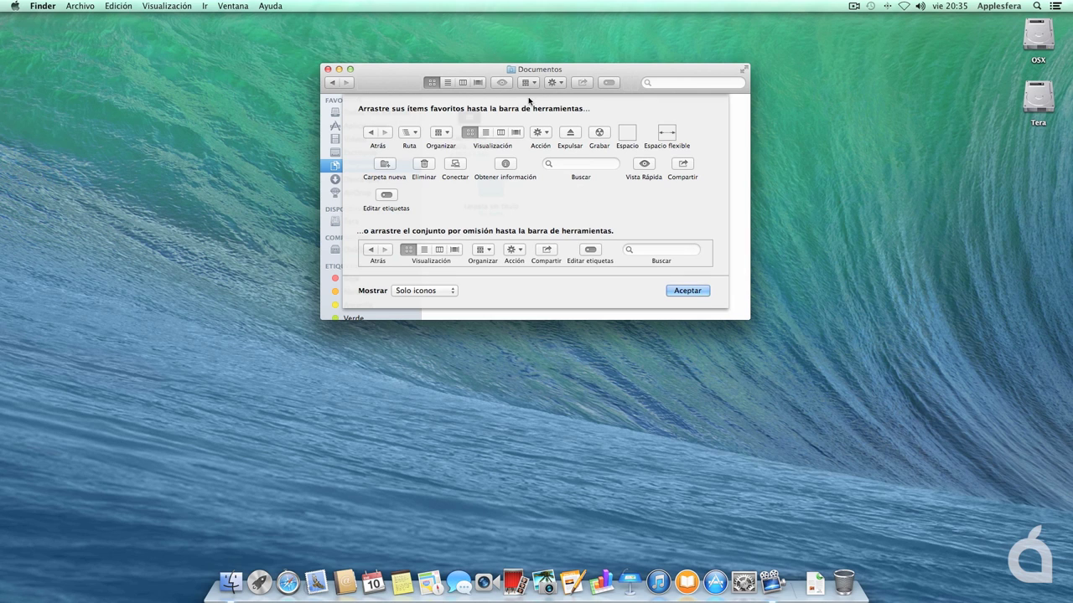
{"action": "left_click", "coordinate": [680, 292]}
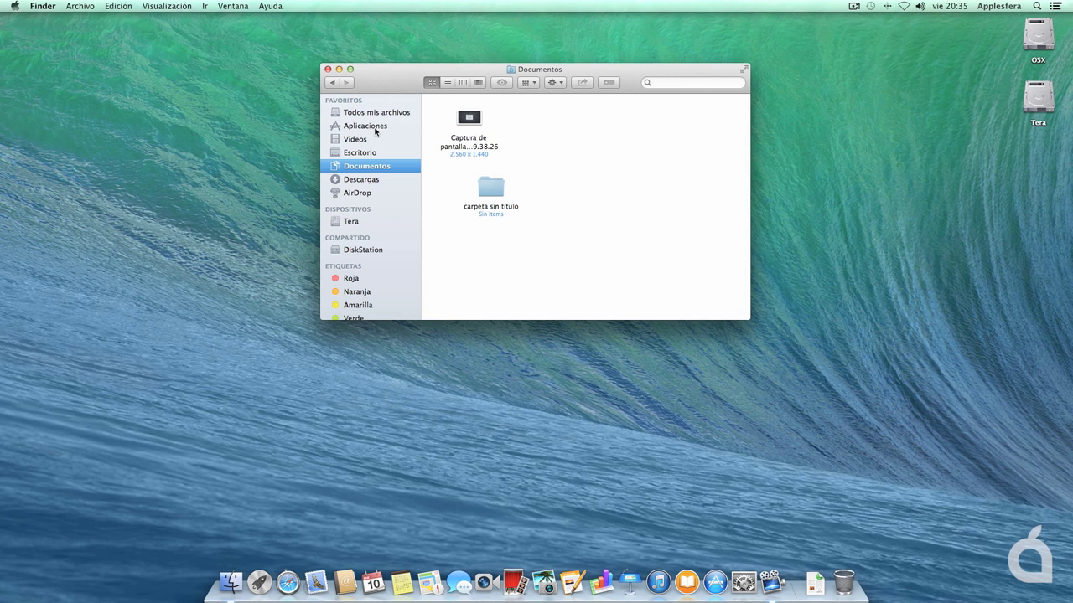
Try adding iMovie from Aplicaciones to the Finder toolbar as a shortcut, and remove it again.
{"action": "left_click", "coordinate": [376, 128]}
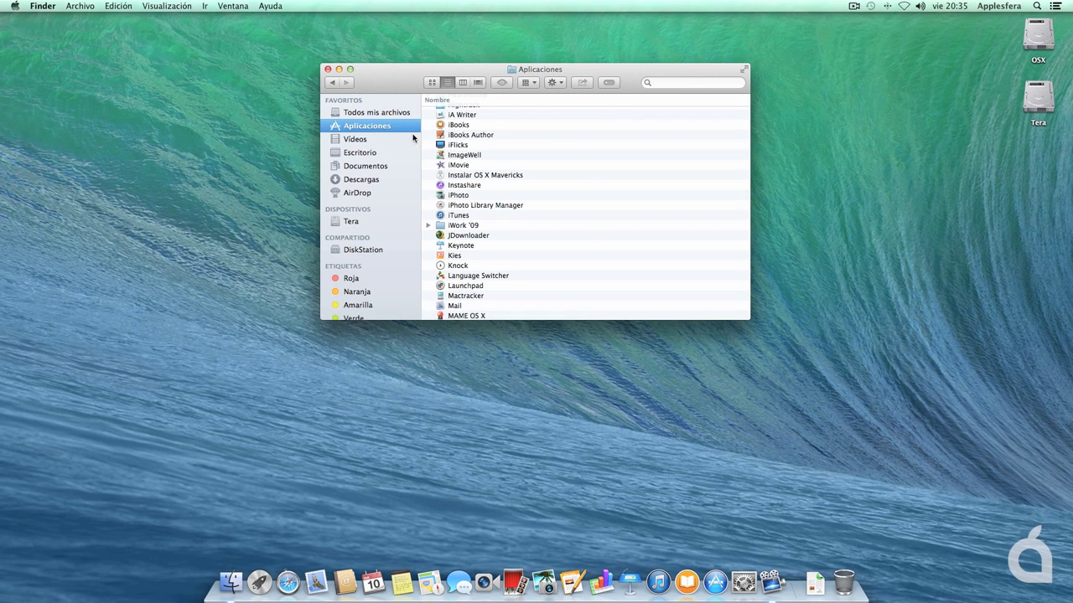
{"action": "left_click_drag", "start_coordinate": [442, 167], "coordinate": [416, 83]}
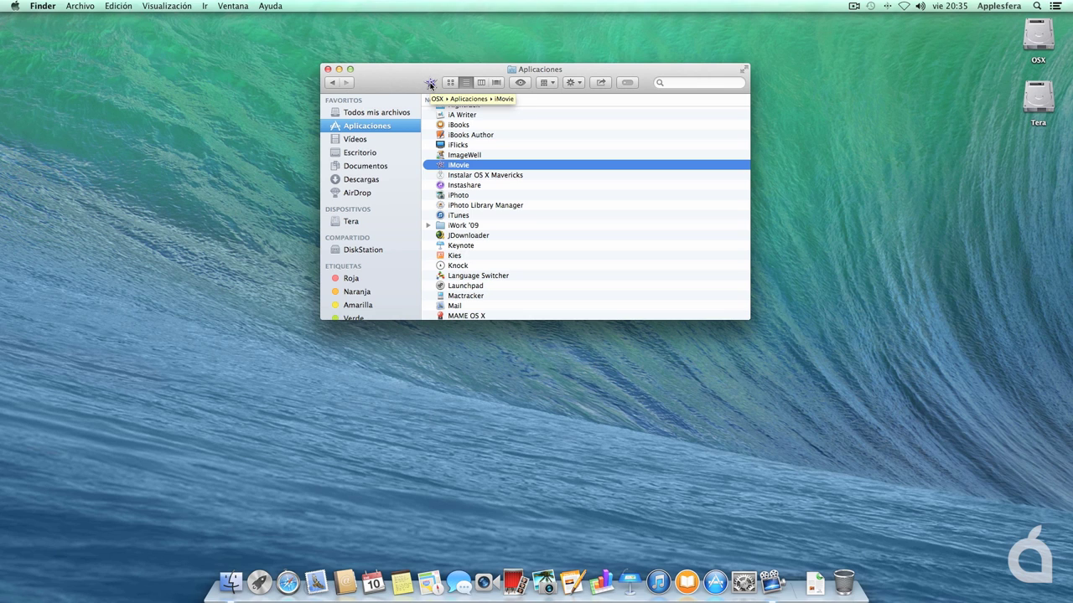
{"action": "left_click_drag", "start_coordinate": [430, 84], "coordinate": [542, 212]}
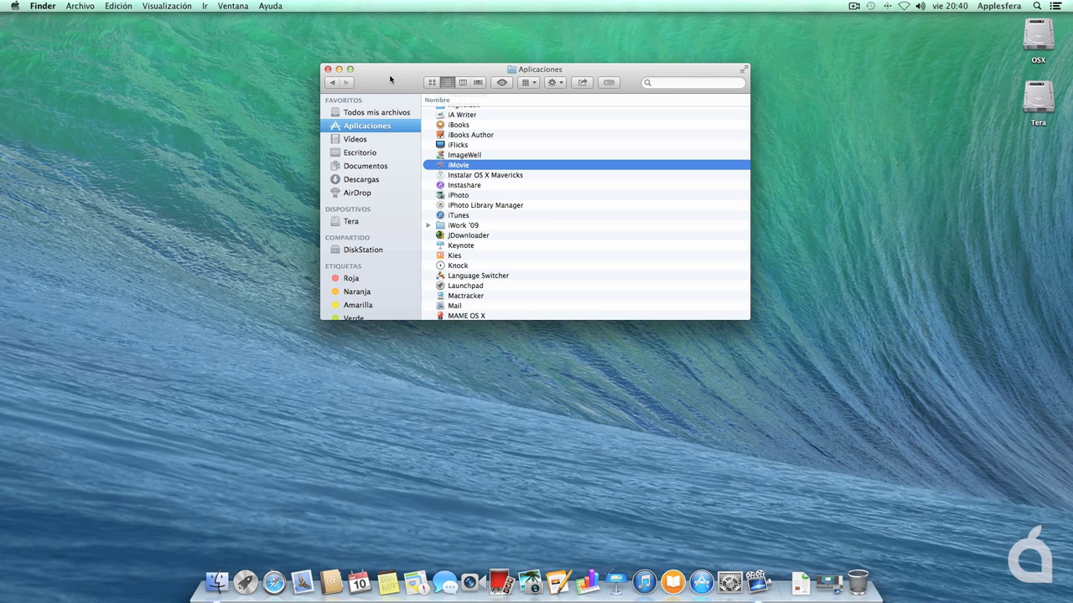
Close the Finder window and, in the Dock preferences, reduce the Dock's size slightly and set its magnification to about midway.
{"action": "left_click", "coordinate": [327, 68]}
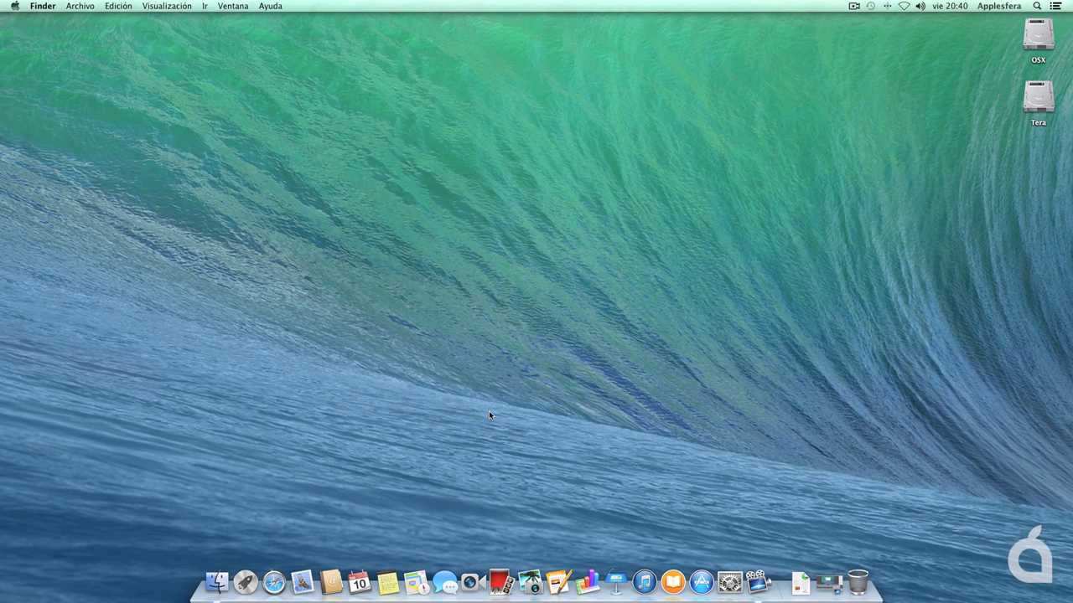
{"action": "right_click", "coordinate": [780, 591]}
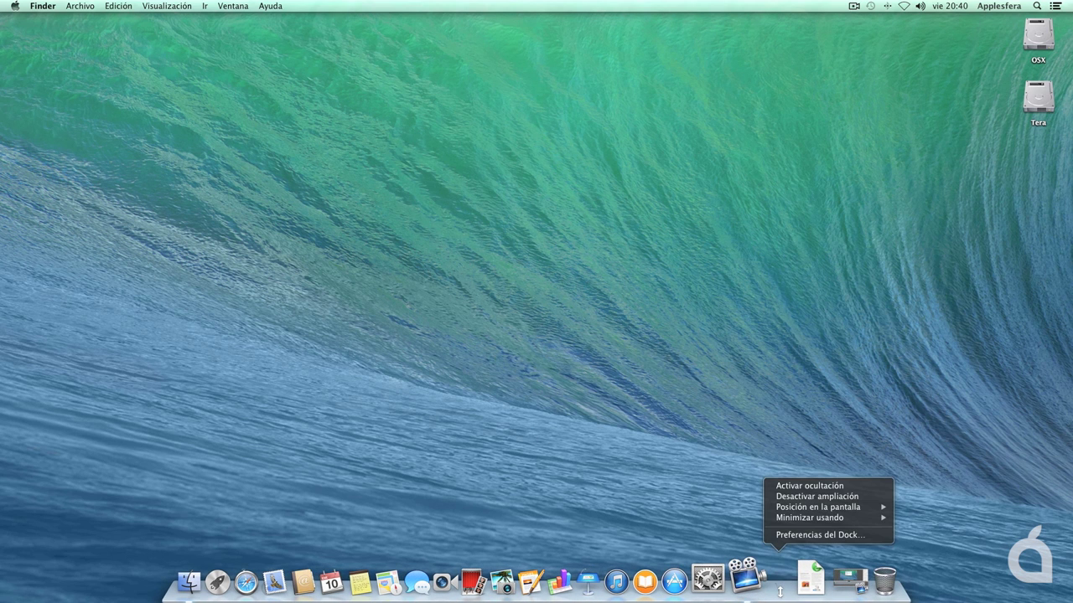
{"action": "left_click", "coordinate": [782, 537]}
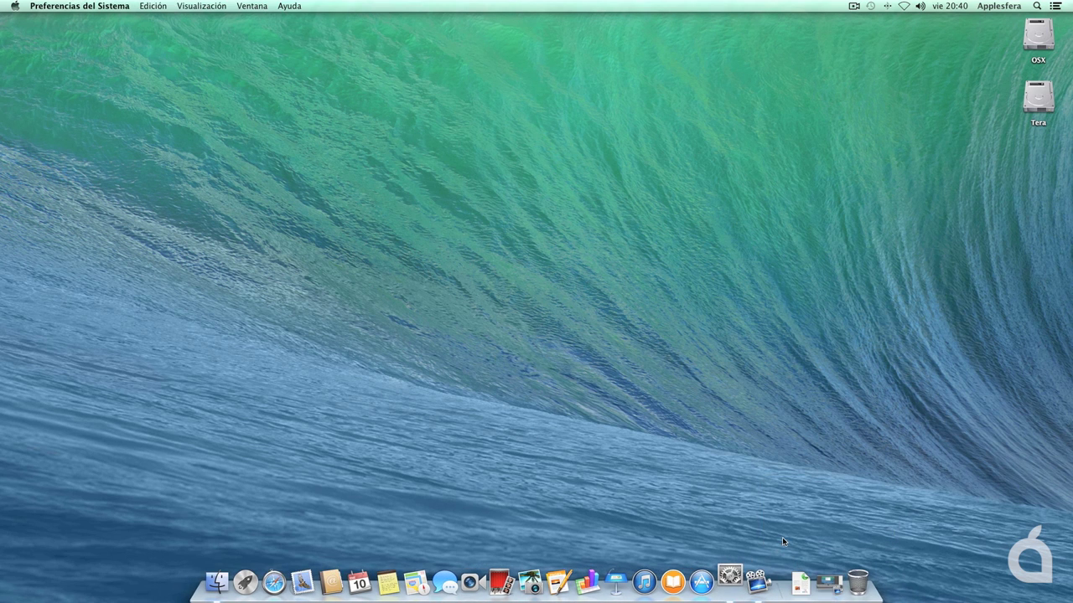
{"action": "mouse_move", "coordinate": [535, 172]}
{"action": "left_mouse_down"}
{"action": "mouse_move", "coordinate": [580, 170]}
{"action": "mouse_move", "coordinate": [521, 171]}
{"action": "left_mouse_up"}
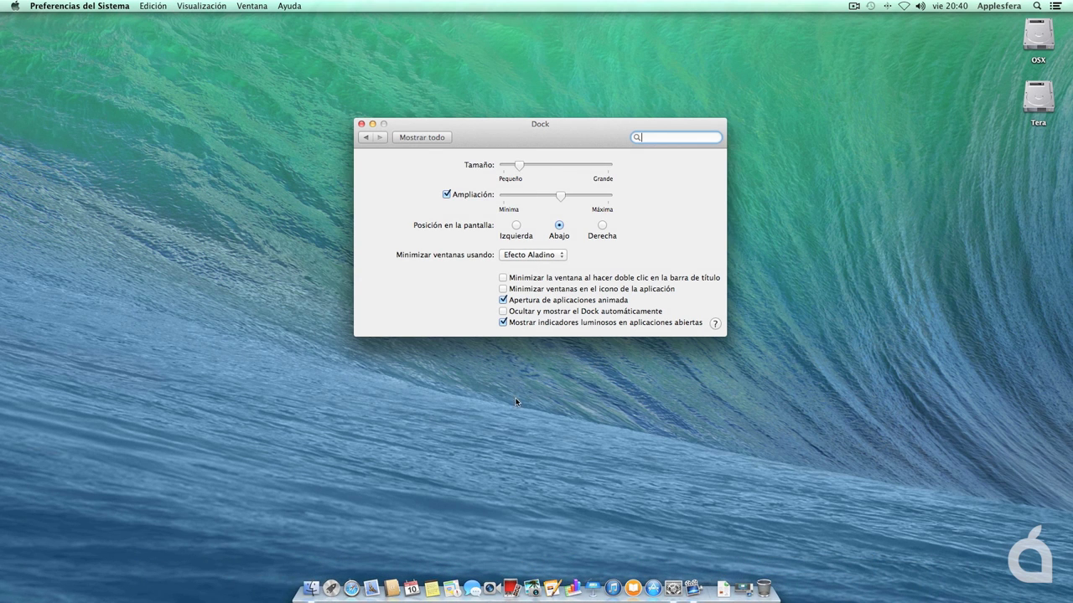
{"action": "left_click_drag", "start_coordinate": [560, 196], "coordinate": [601, 195]}
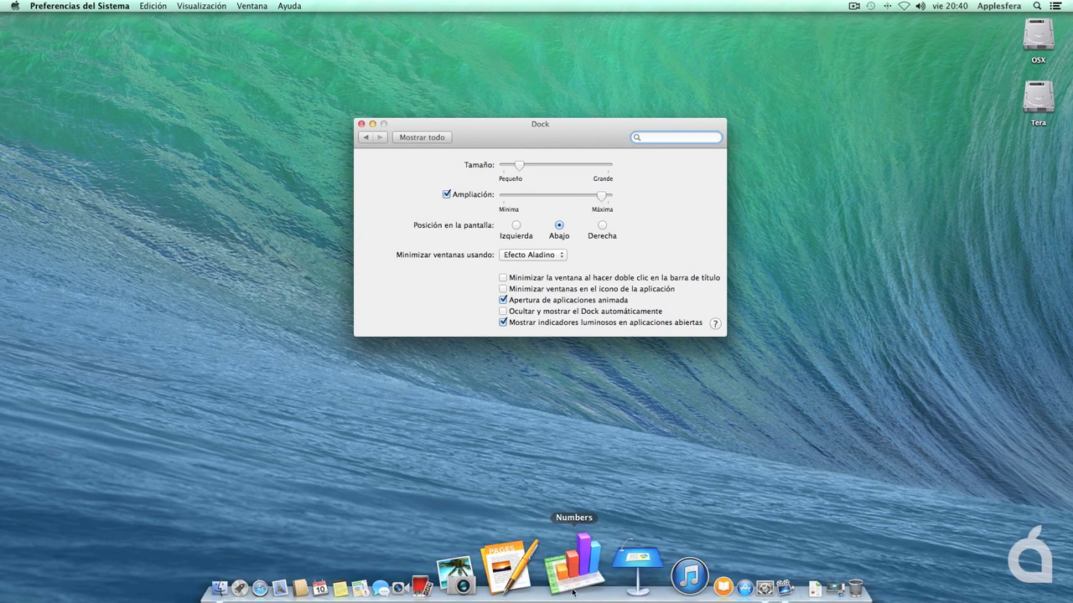
{"action": "left_click_drag", "start_coordinate": [600, 196], "coordinate": [552, 198]}
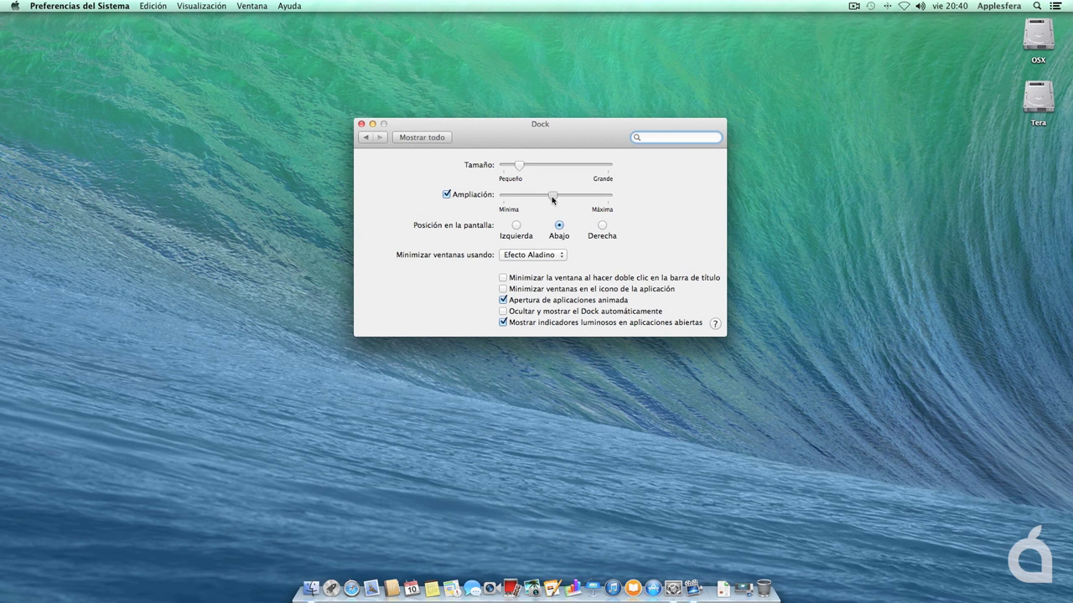
Try the Dock positions Izquierda, Abajo and Derecha, and return the Dock to Abajo.
{"action": "left_click", "coordinate": [516, 225]}
{"action": "left_click", "coordinate": [559, 226]}
{"action": "left_click", "coordinate": [603, 226]}
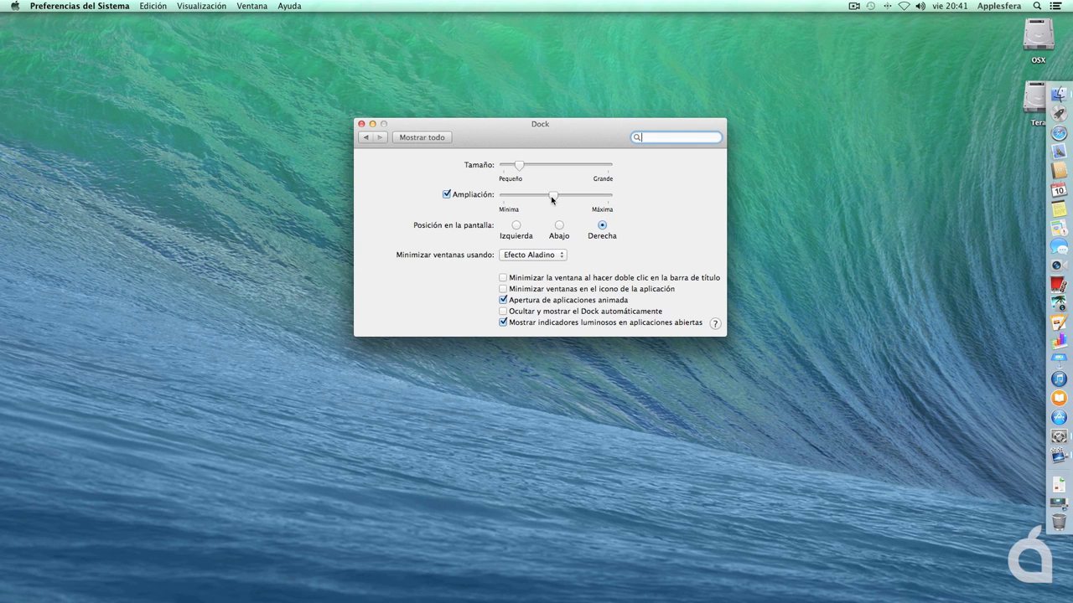
{"action": "left_click", "coordinate": [559, 225]}
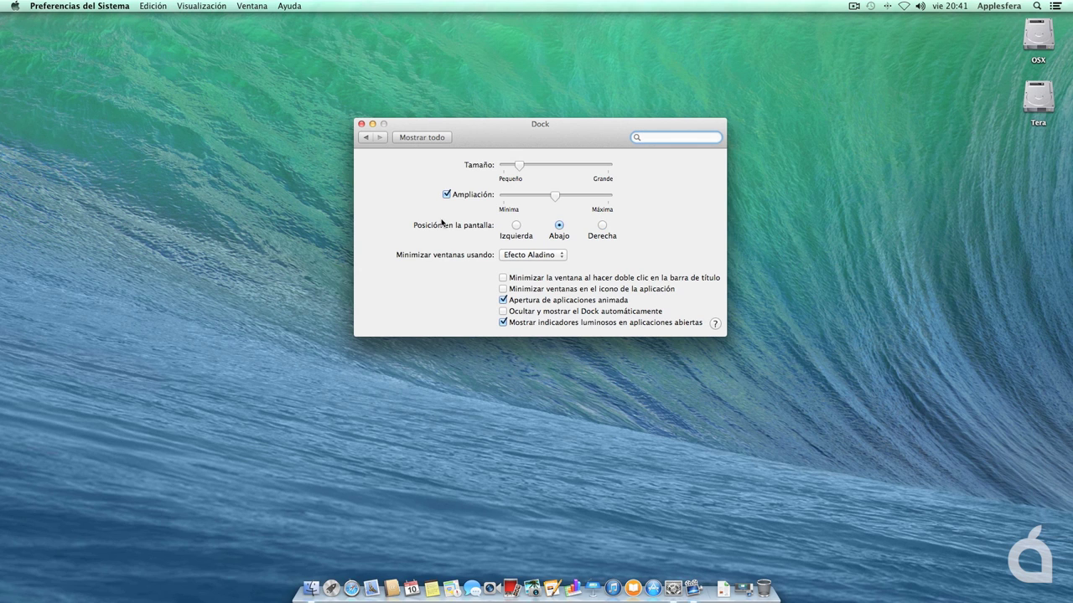
Close the Dock preferences and add ImageWell from Aplicaciones to the Dock between iPhoto and Pages.
{"action": "left_click", "coordinate": [361, 124]}
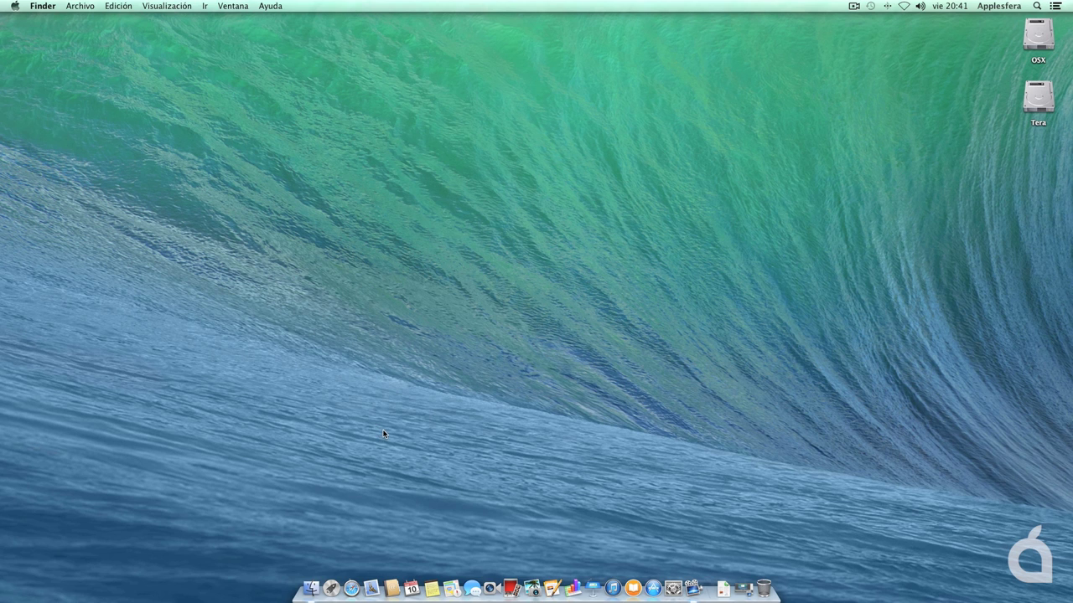
{"action": "left_click", "coordinate": [307, 582]}
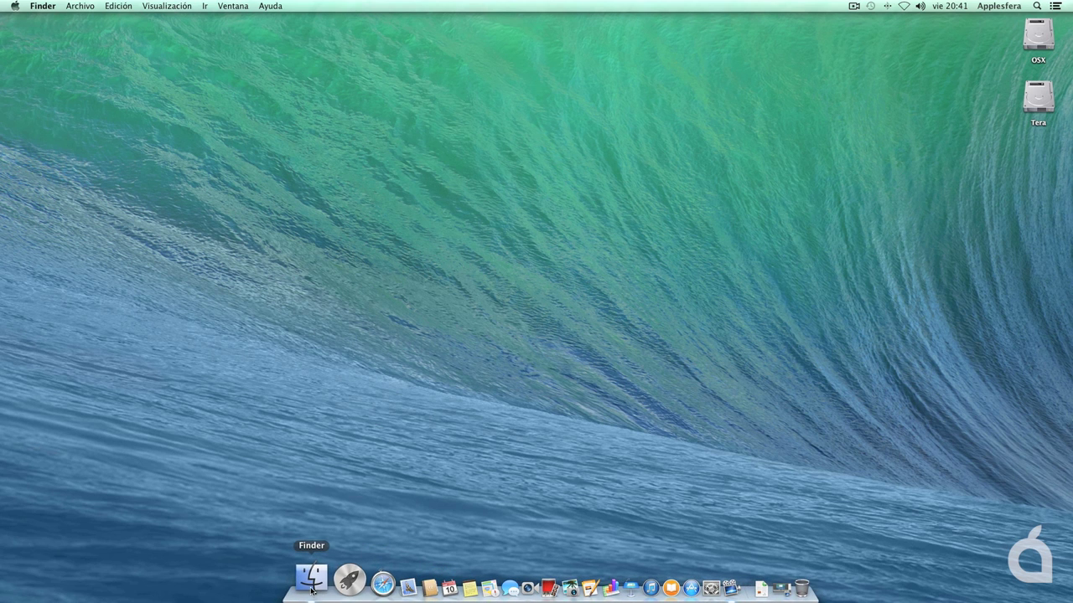
{"action": "left_click", "coordinate": [304, 110]}
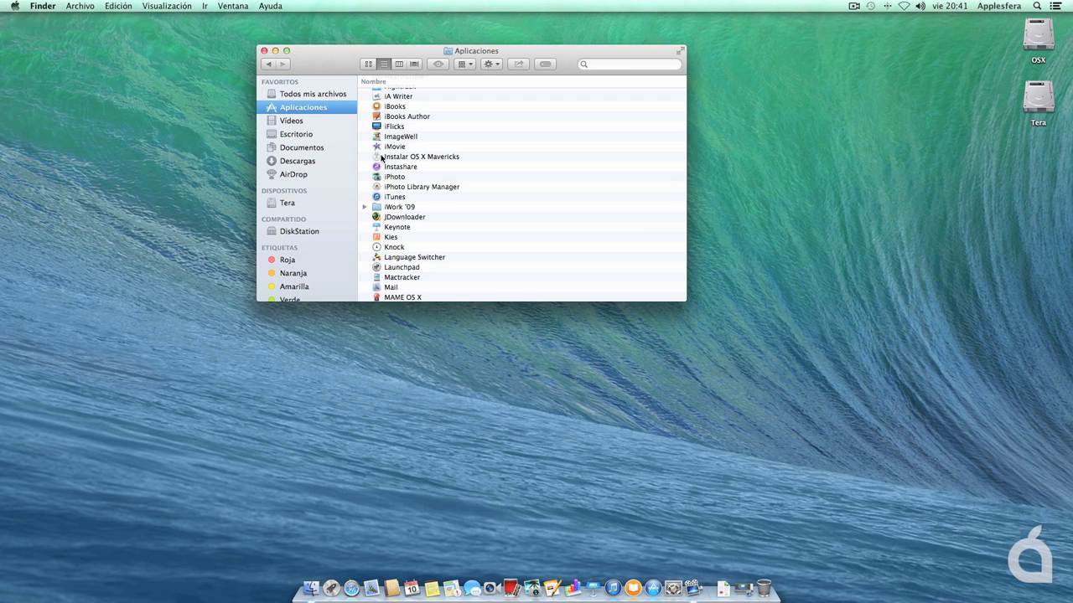
{"action": "left_click_drag", "start_coordinate": [378, 140], "coordinate": [369, 596]}
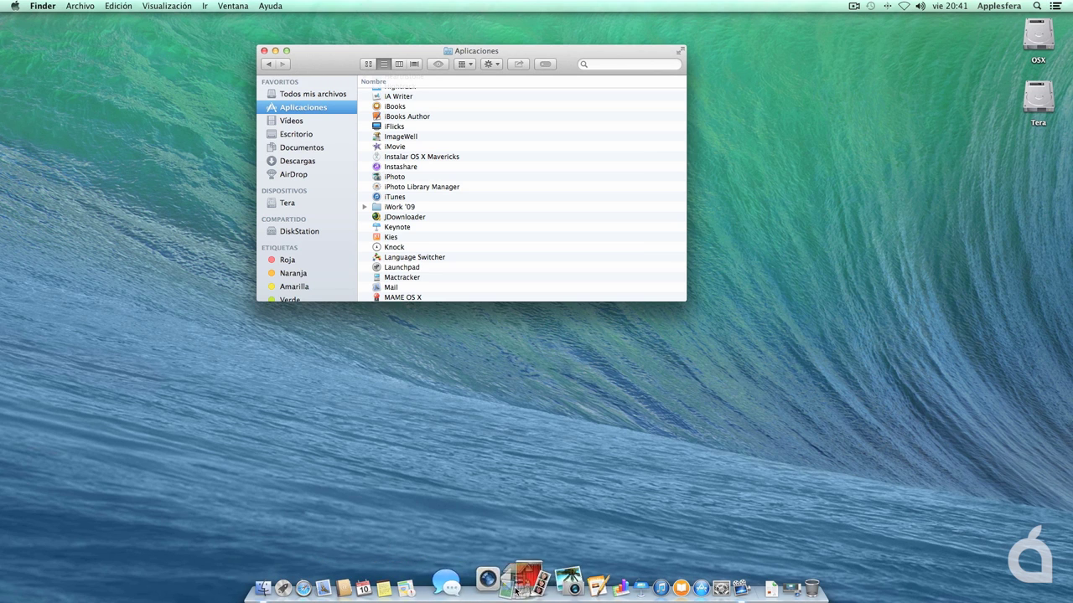
{"action": "left_click_drag", "start_coordinate": [567, 593], "coordinate": [542, 591]}
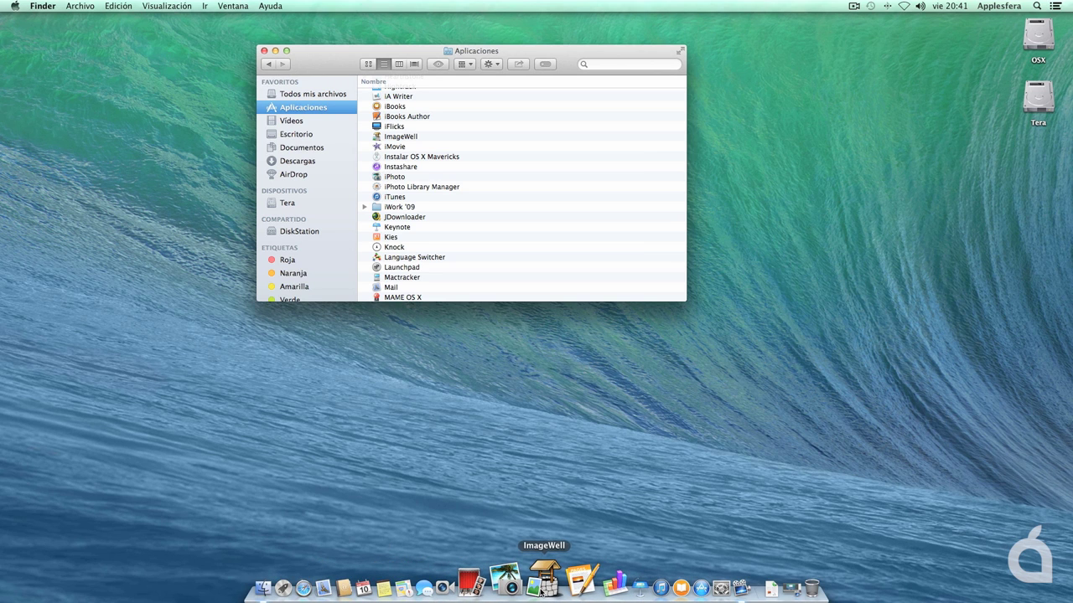
Remove ImageWell from the Dock and close the Aplicaciones window.
{"action": "left_click_drag", "start_coordinate": [542, 590], "coordinate": [538, 507]}
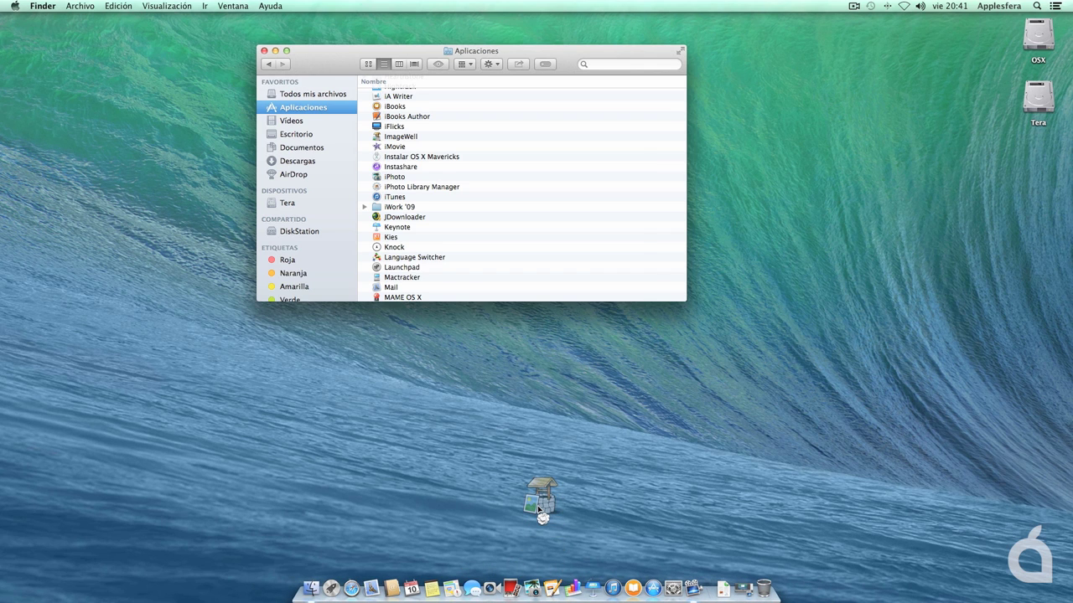
{"action": "left_click_drag", "start_coordinate": [538, 509], "coordinate": [538, 508]}
{"action": "left_click_drag", "start_coordinate": [308, 47], "coordinate": [310, 68]}
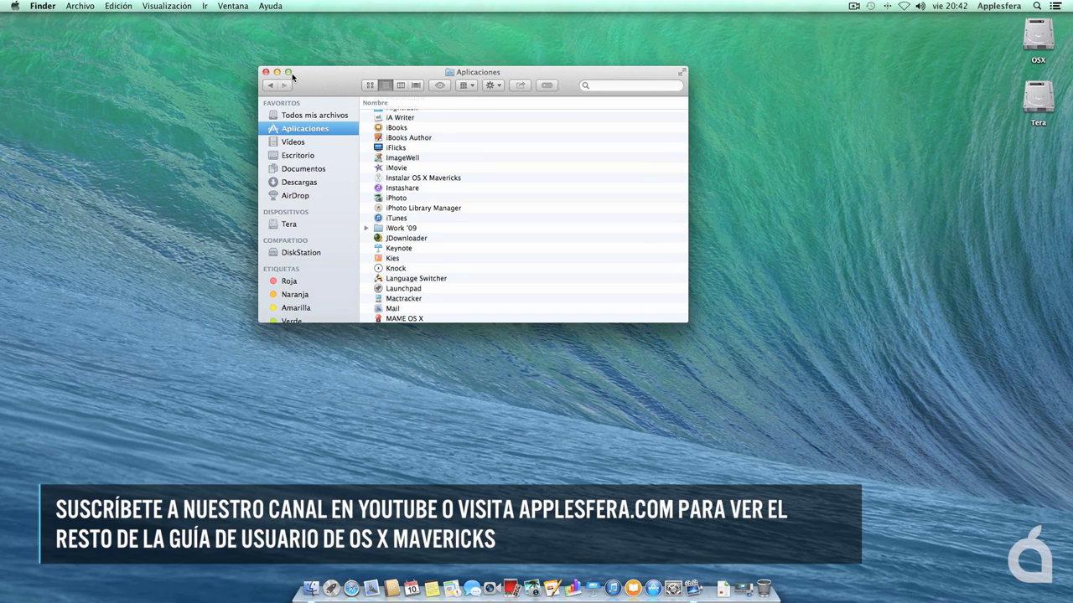
{"action": "left_click", "coordinate": [264, 72]}
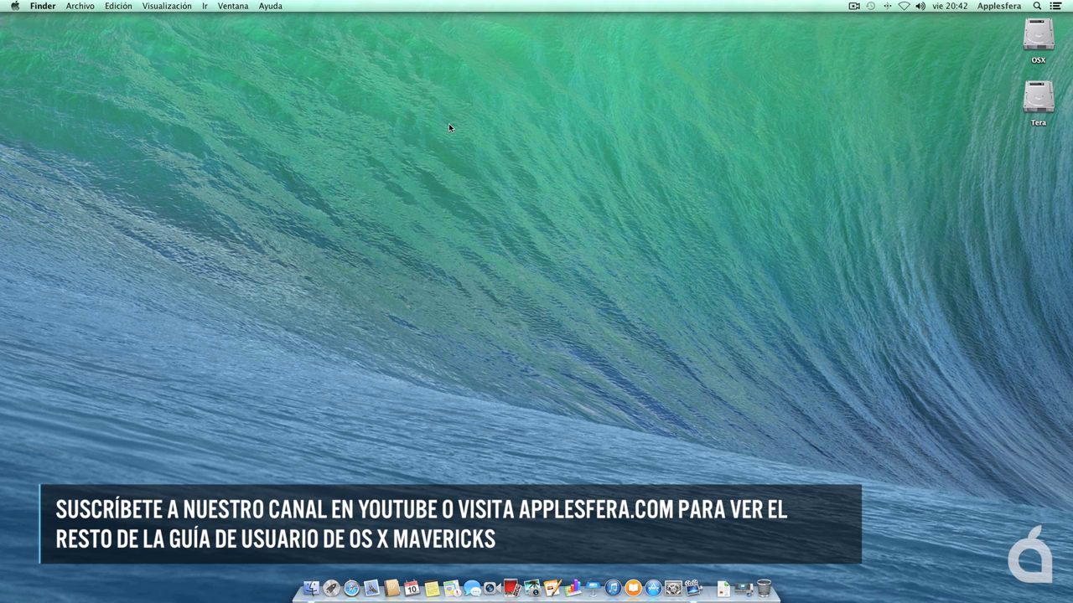